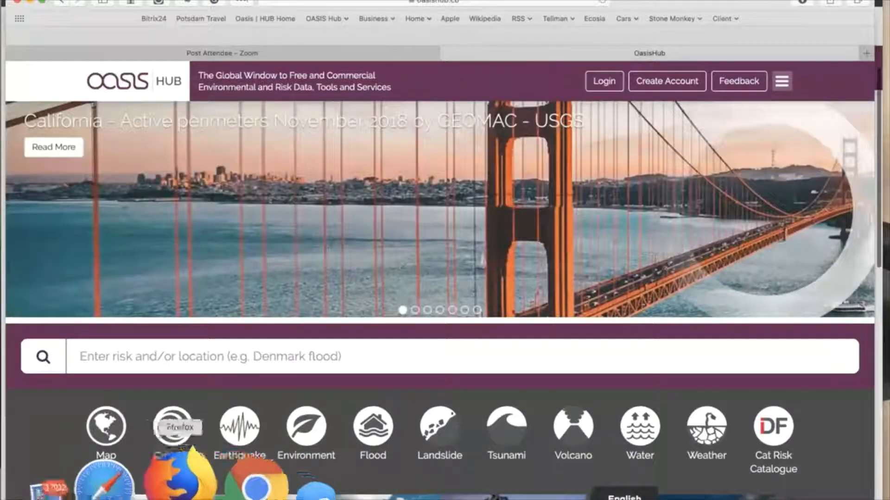
# Step: Return to the Oasis Hub home page, open the account registration form and review its fields
pyautogui.click(178, 482)
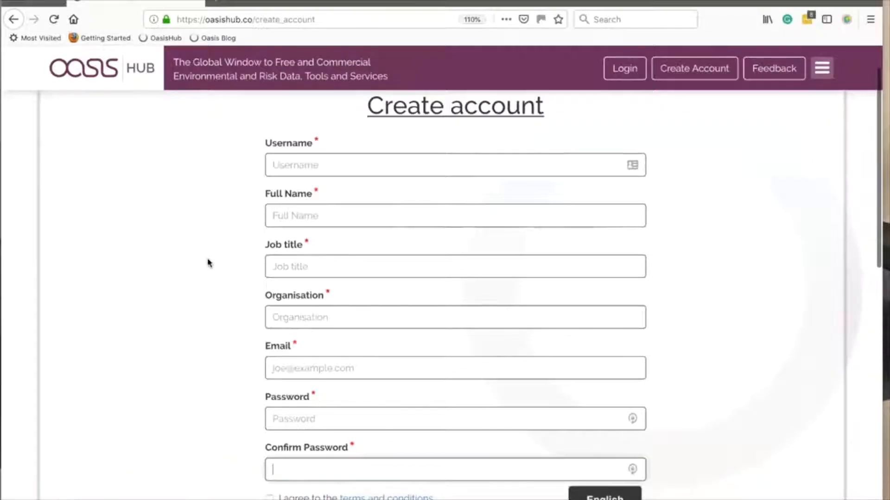
pyautogui.scroll(2, 207, 260)
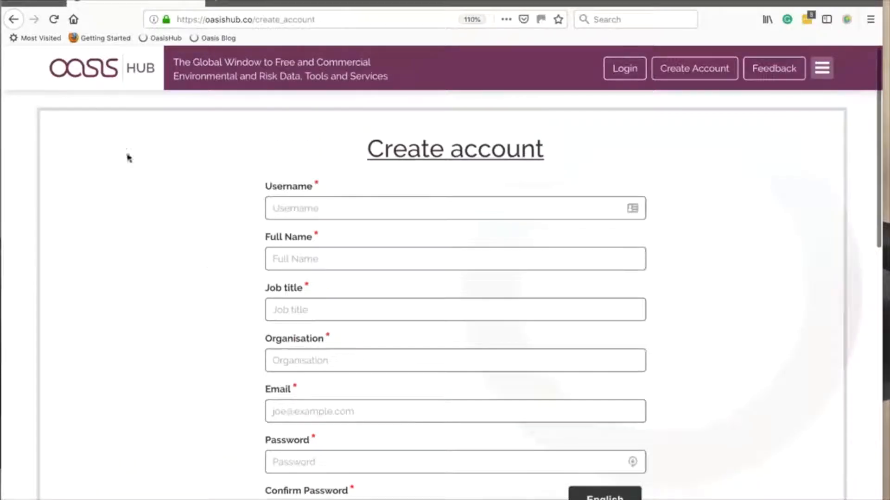
pyautogui.click(72, 69)
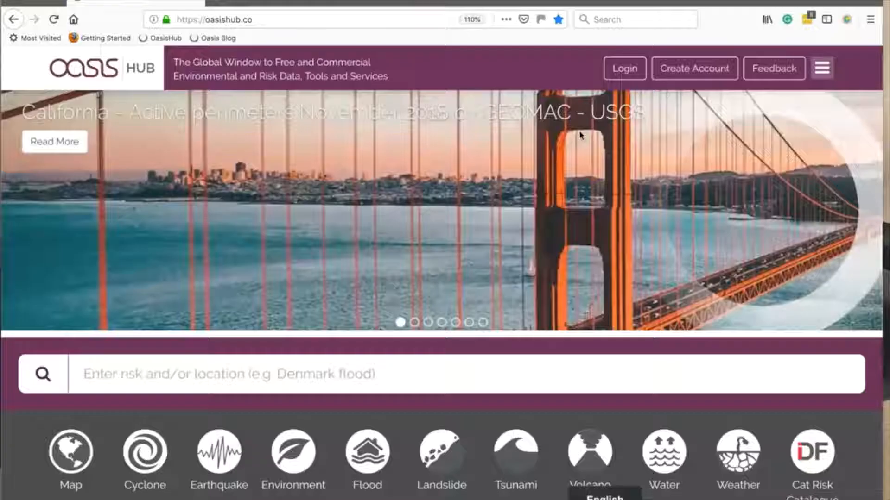
pyautogui.click(676, 73)
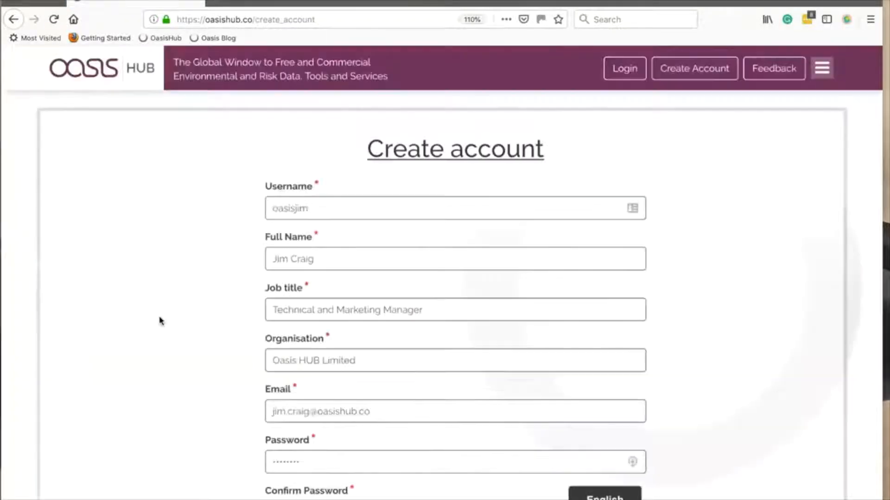
pyautogui.scroll(-3, 160, 320)
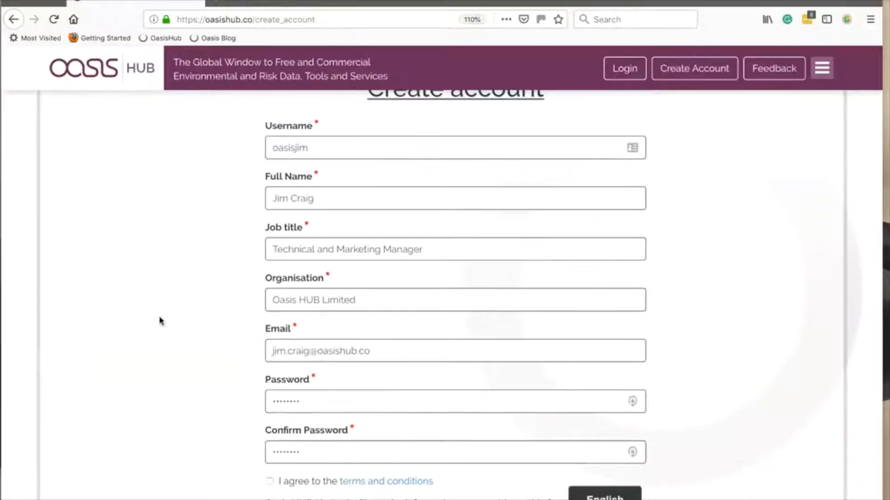
pyautogui.scroll(-7, 160, 320)
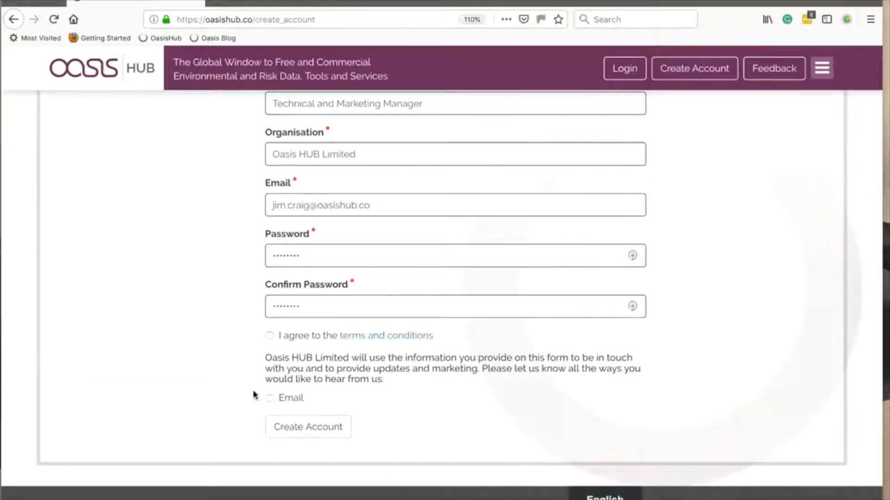
pyautogui.scroll(1, 238, 393)
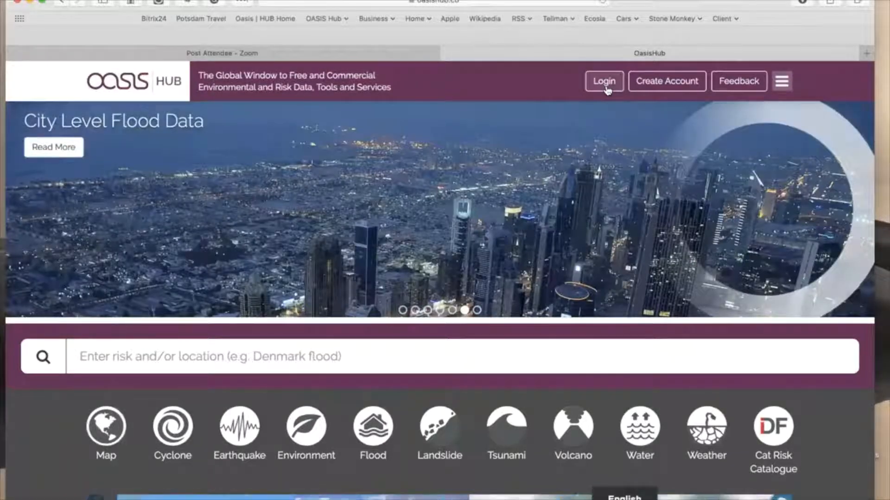
# Step: Sign in to Oasis Hub with the account username and password
pyautogui.click(605, 86)
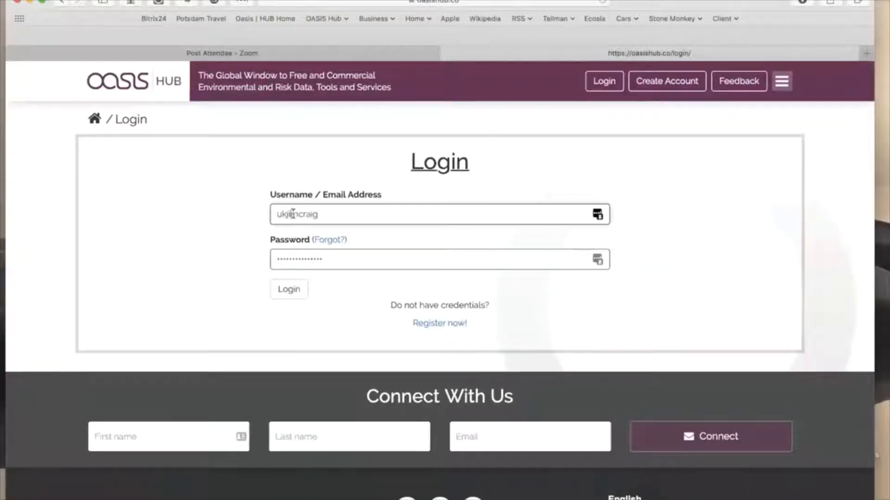
pyautogui.doubleClick(292, 213)
pyautogui.write('oasisjim')
pyautogui.press('Tab')
pyautogui.write('••••••')
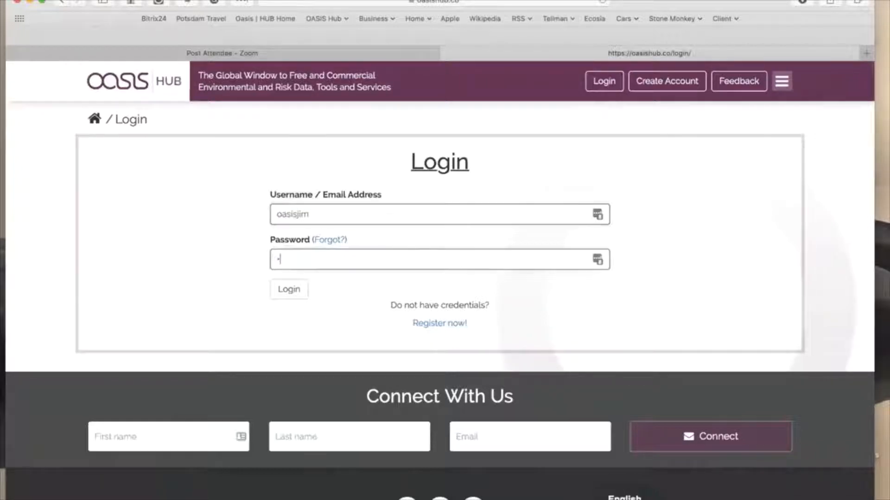
pyautogui.write('••')
pyautogui.click(287, 288)
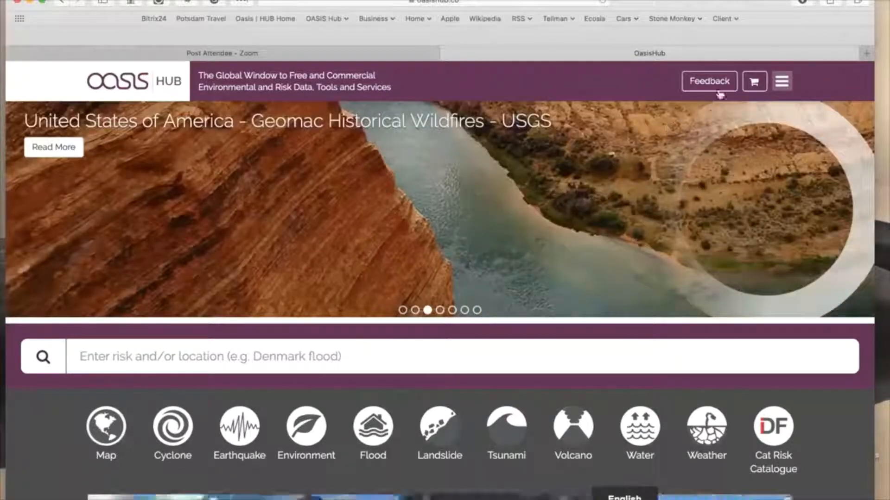
# Step: Go from the dashboard to My Datasets and start adding a new dataset
pyautogui.click(787, 88)
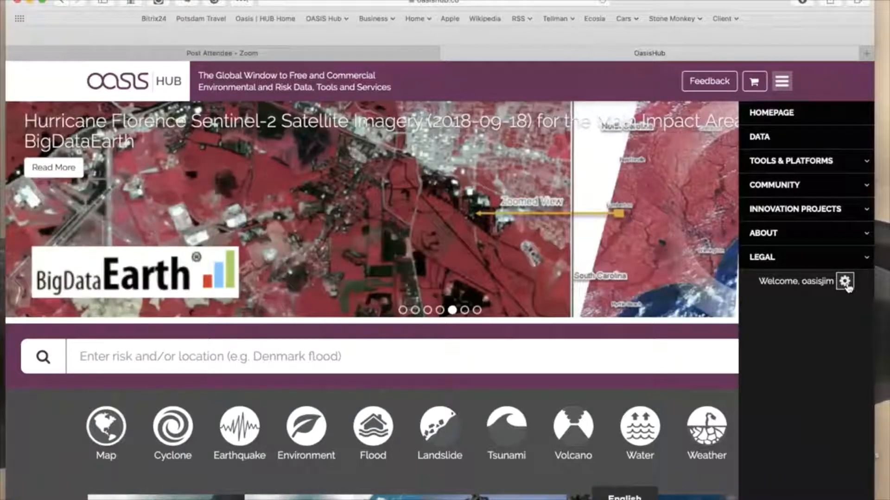
pyautogui.click(846, 286)
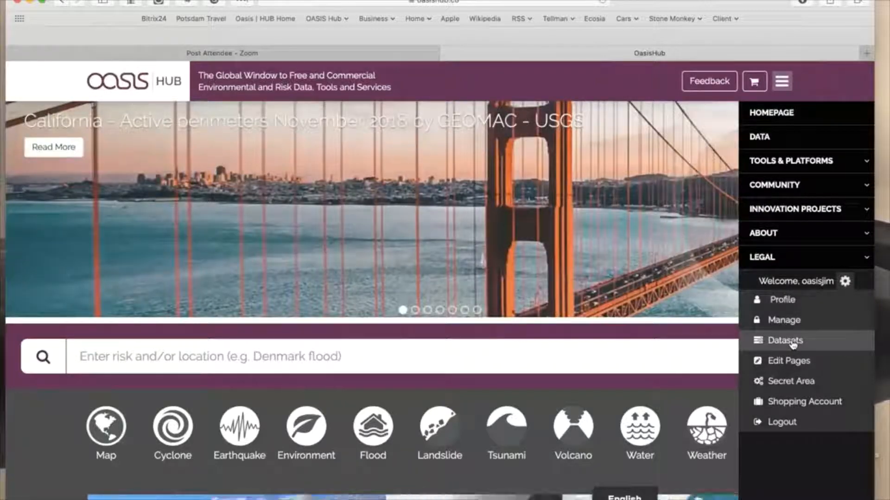
pyautogui.click(793, 344)
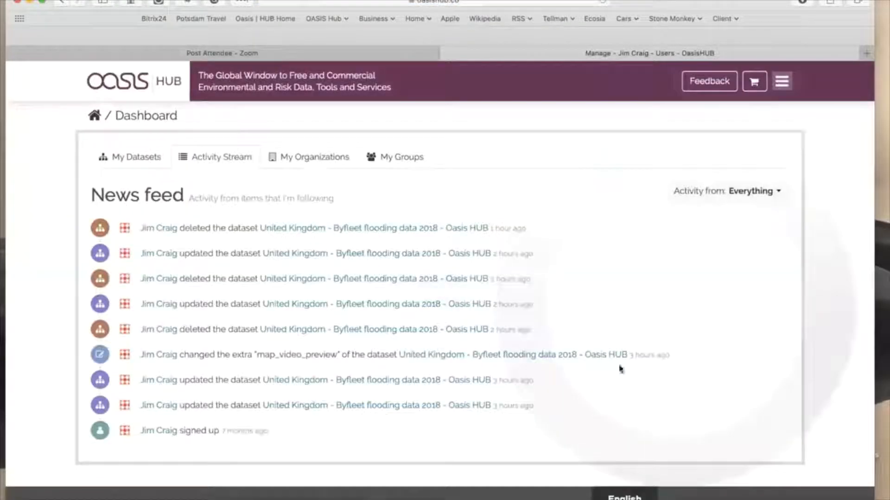
pyautogui.click(132, 158)
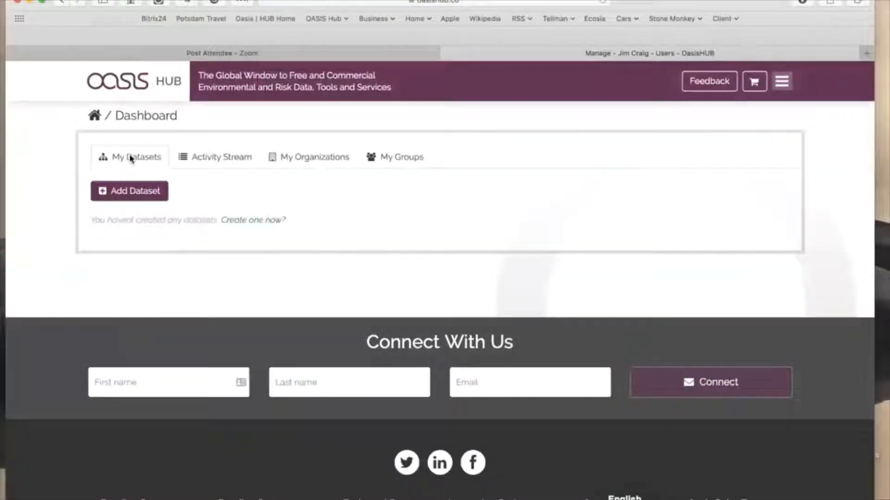
pyautogui.click(132, 192)
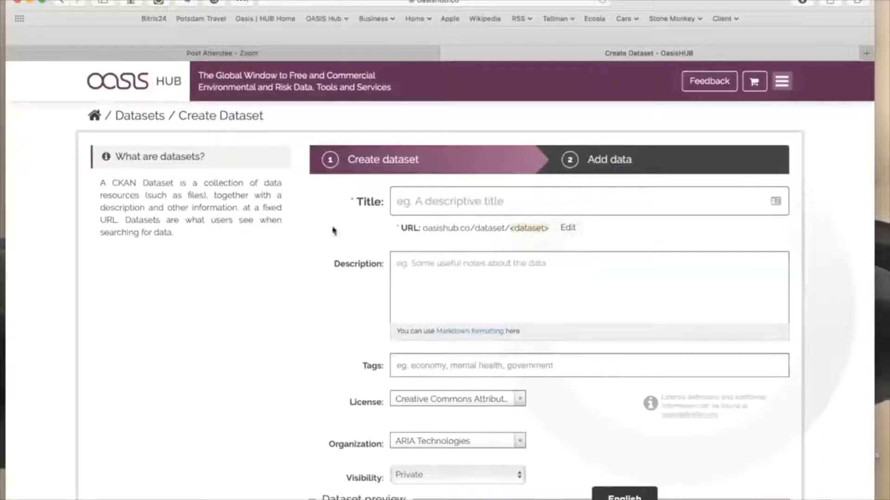
# Step: Paste 'United Kingdom – Byfleet, West Byfleet flooding data 2018 - Oasis HUB' as the dataset title
pyautogui.click(424, 202)
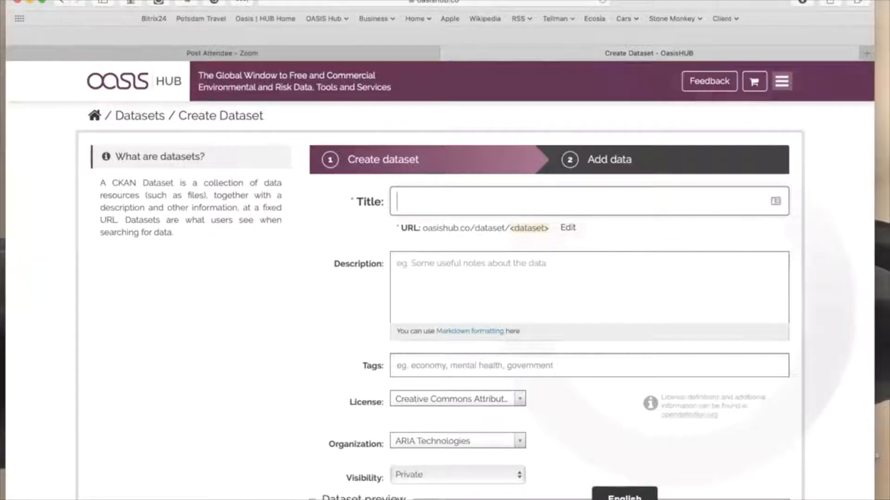
pyautogui.press('super+Tab')
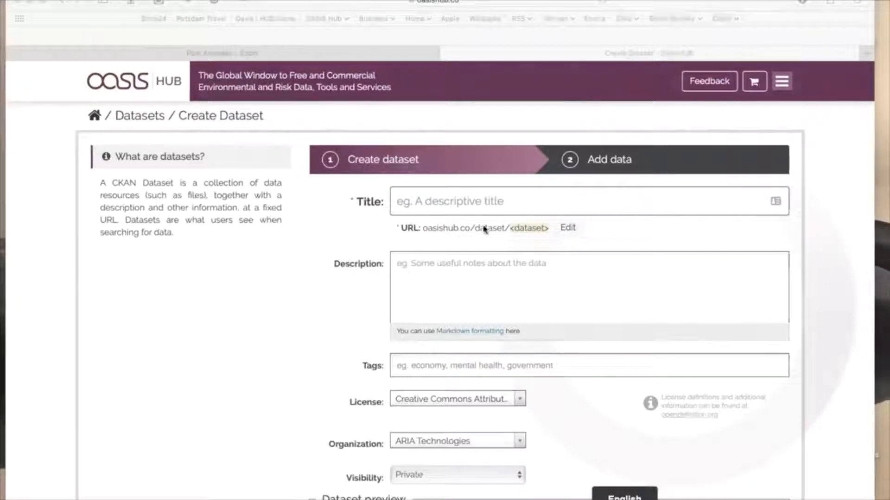
pyautogui.click(433, 203)
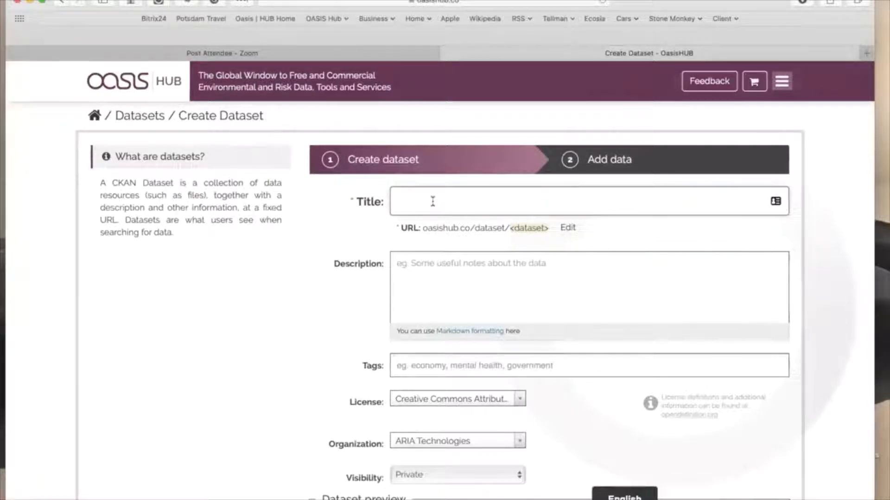
pyautogui.write('United Kingdom – Byfleet, West Byfleet flooding data 2018 - Oasis HUB')
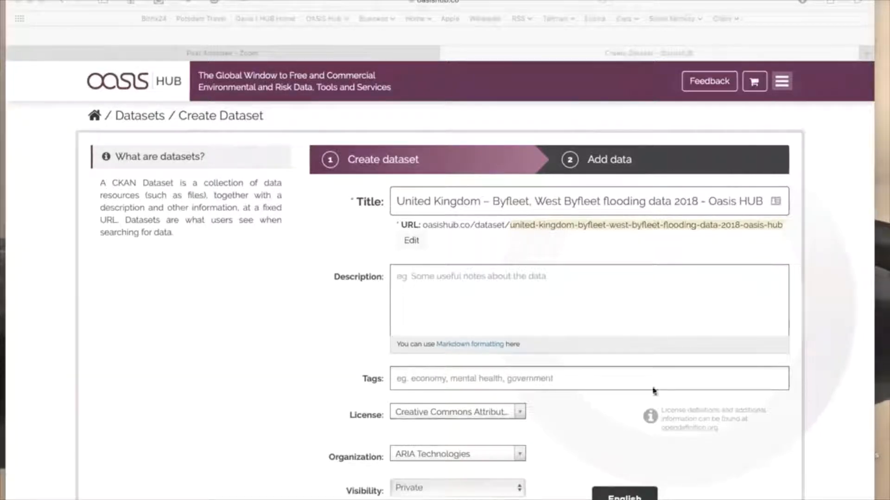
# Step: Paste the flood-model description paragraph into the Description field
pyautogui.click(427, 283)
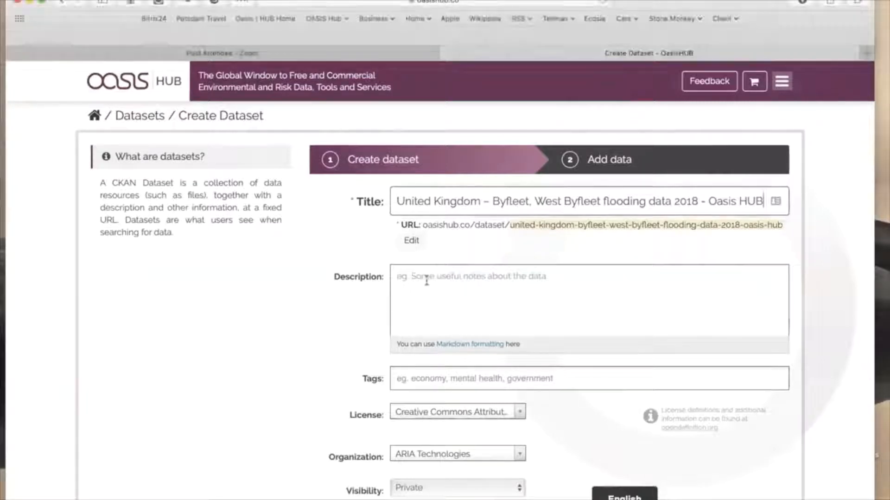
pyautogui.click(427, 280)
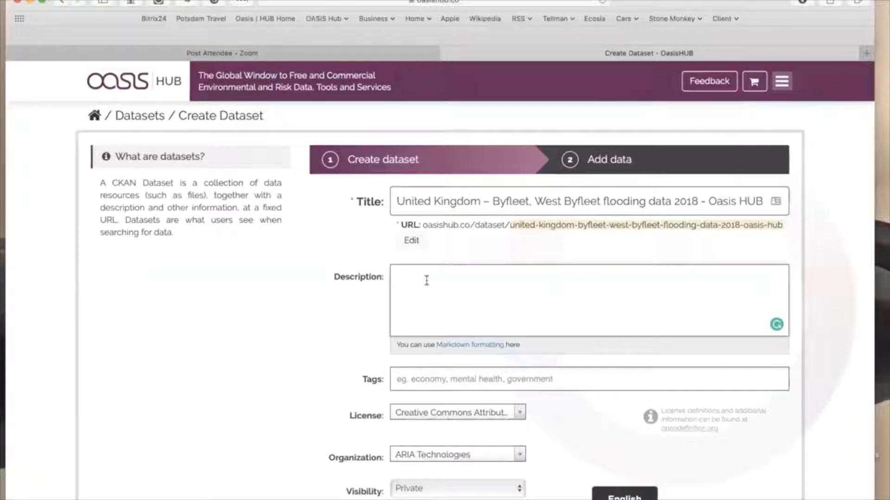
pyautogui.press('super+v')
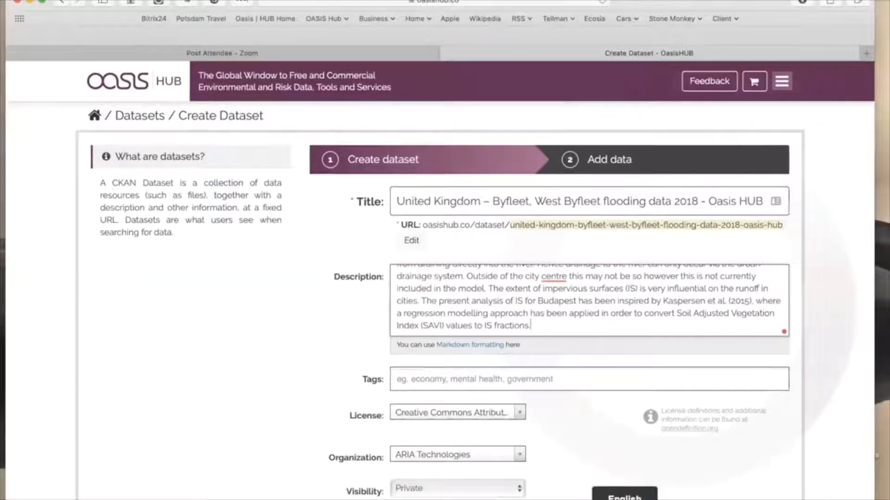
pyautogui.press('super+Tab')
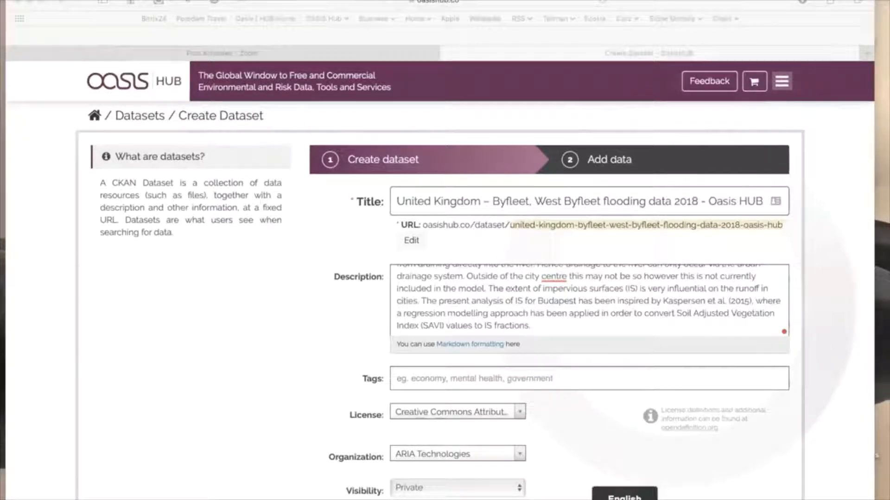
# Step: Add the tags United Kingdom, Byfleet, River Wey, Wey Navigation and Flood
pyautogui.click(512, 383)
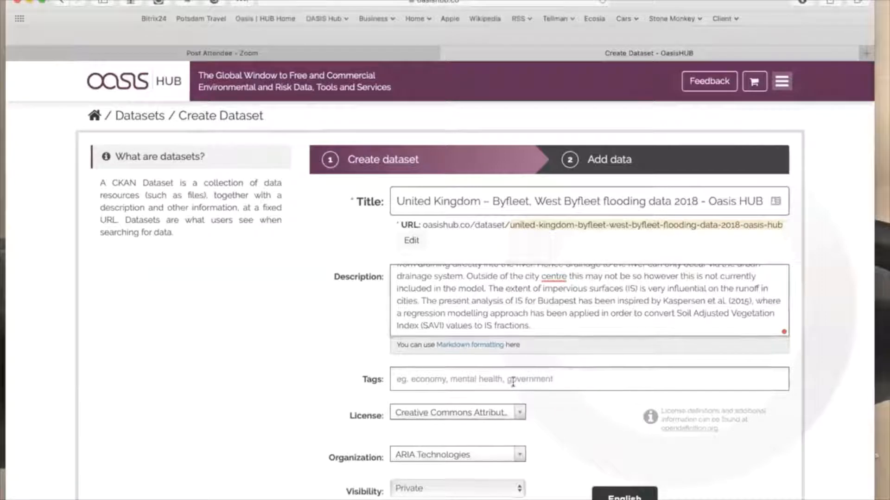
pyautogui.click(513, 383)
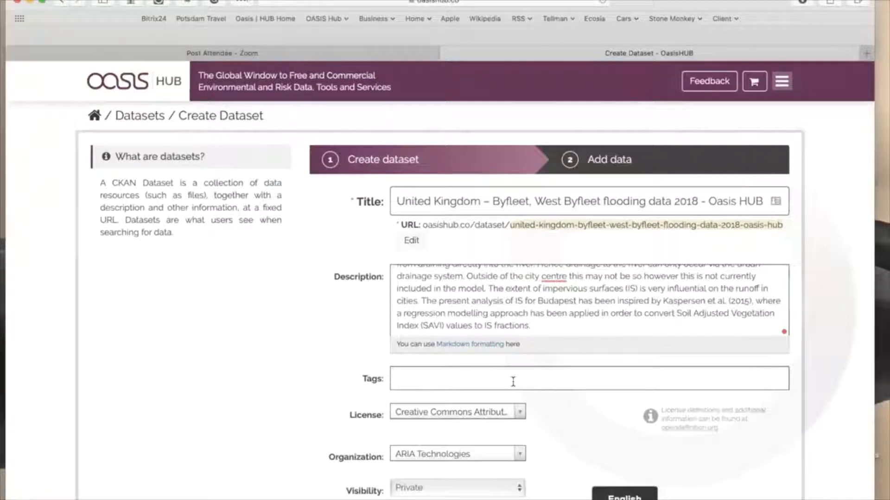
pyautogui.write('United Kingdom, Byfleet, River Wey, Wey Navigation, Flood')
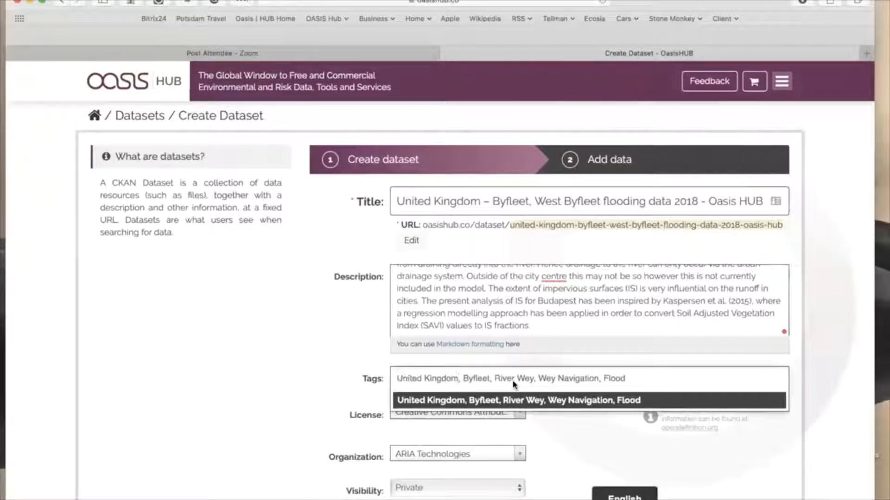
pyautogui.click(532, 406)
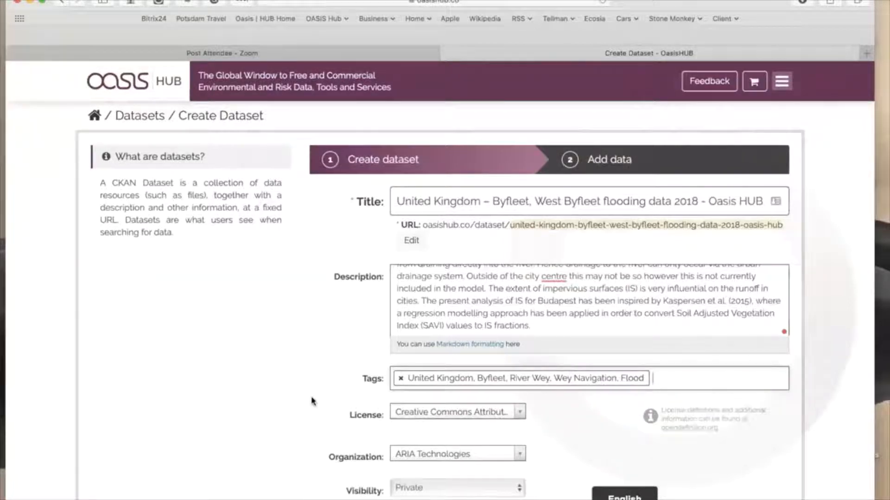
pyautogui.scroll(-3, 312, 398)
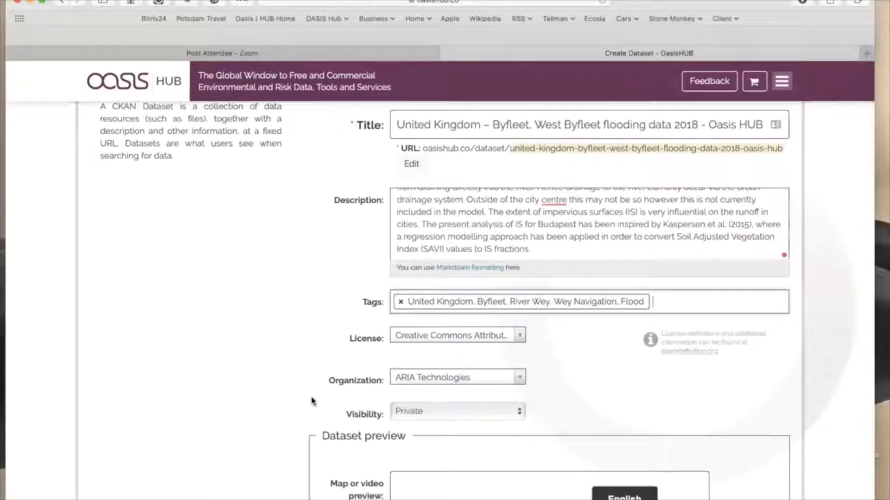
pyautogui.scroll(-4, 312, 401)
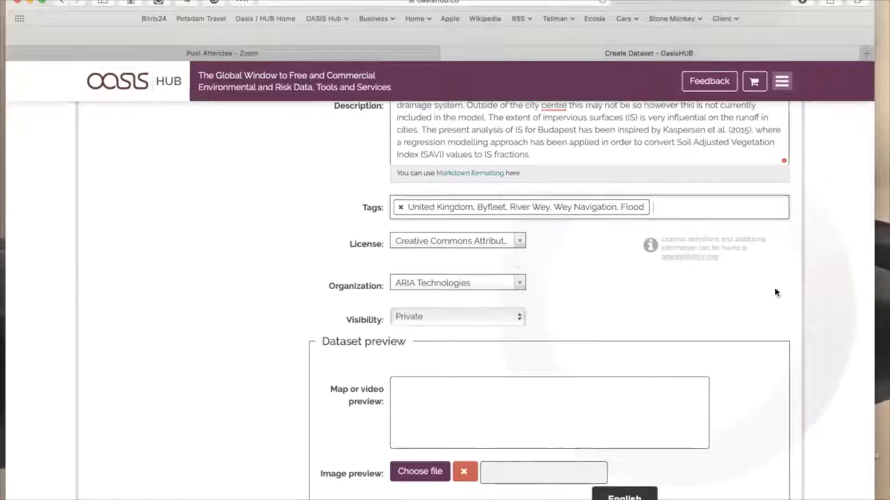
# Step: Set the licence to OasisHub License and the organization to Oasis HUB
pyautogui.click(519, 242)
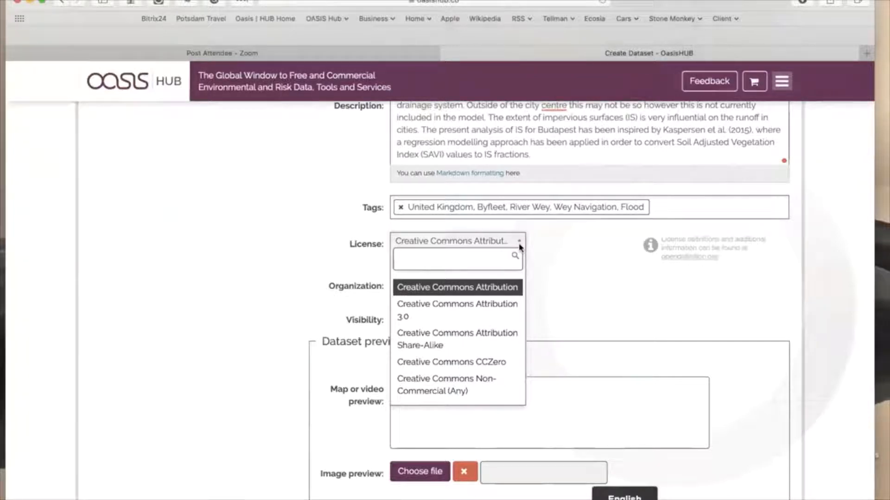
pyautogui.write('oasis')
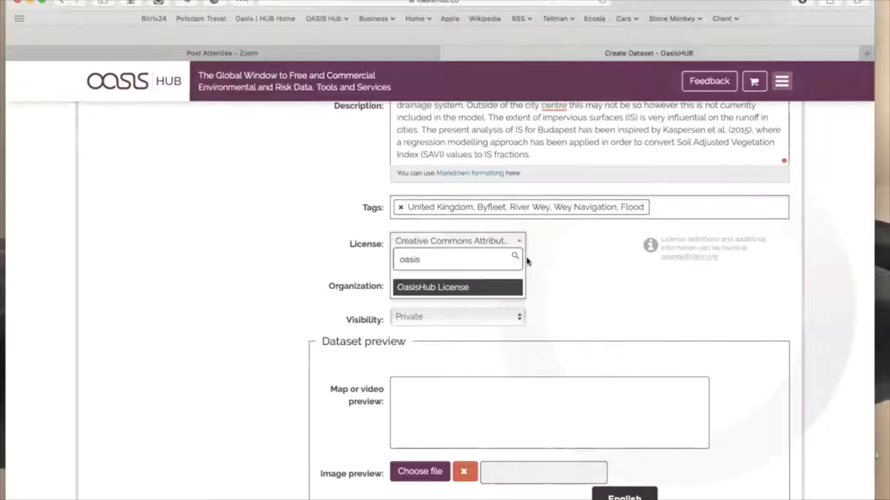
pyautogui.click(475, 285)
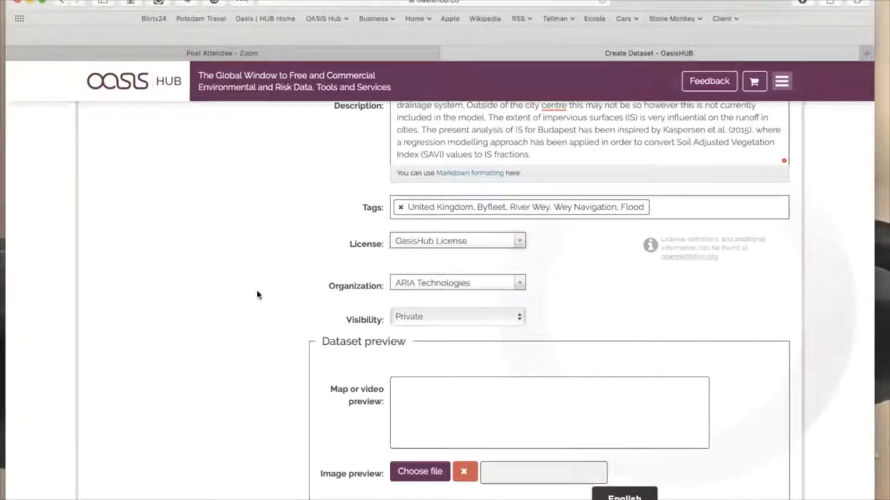
pyautogui.click(520, 286)
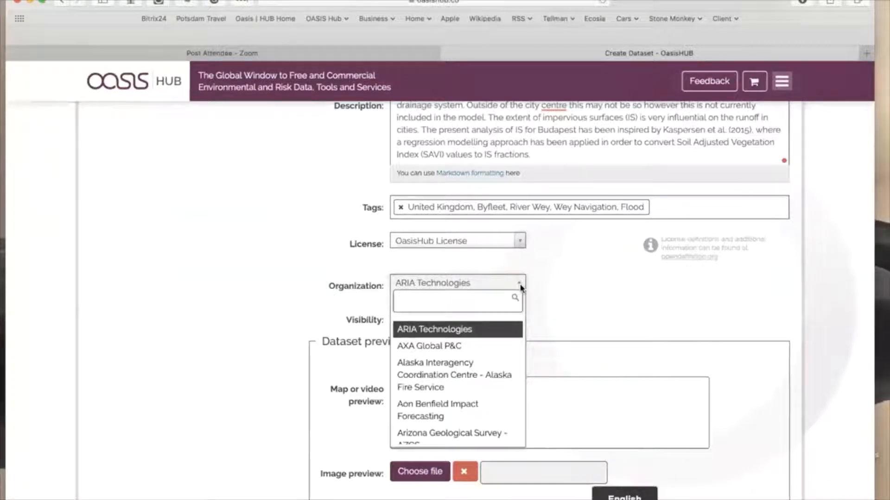
pyautogui.write('oasis')
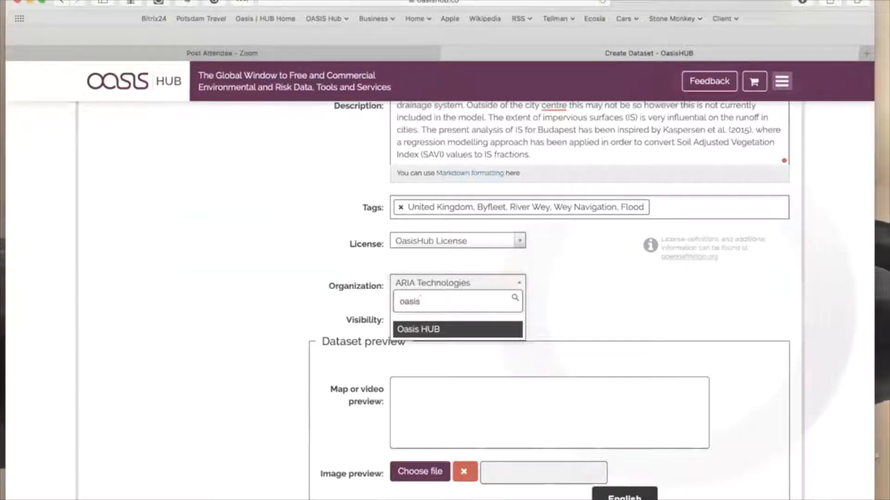
pyautogui.click(464, 330)
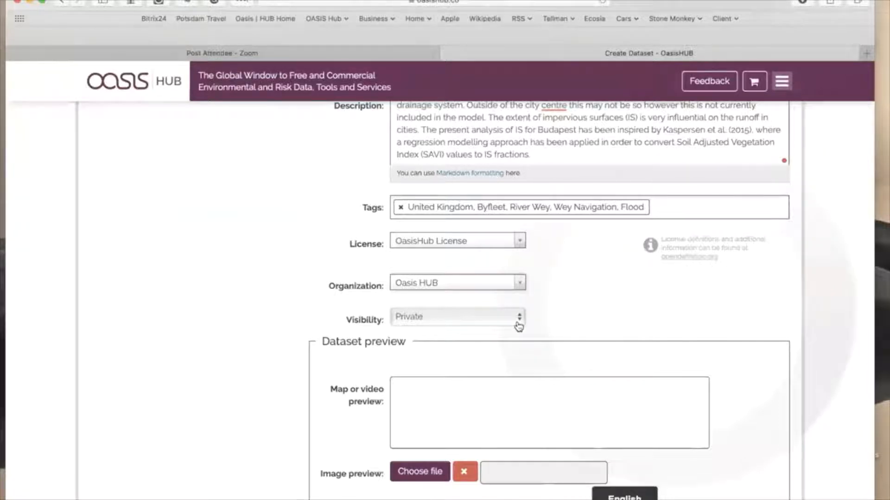
# Step: Paste the 560×315 YouTube iframe embed code into the Map or video preview field
pyautogui.press('super+Tab')
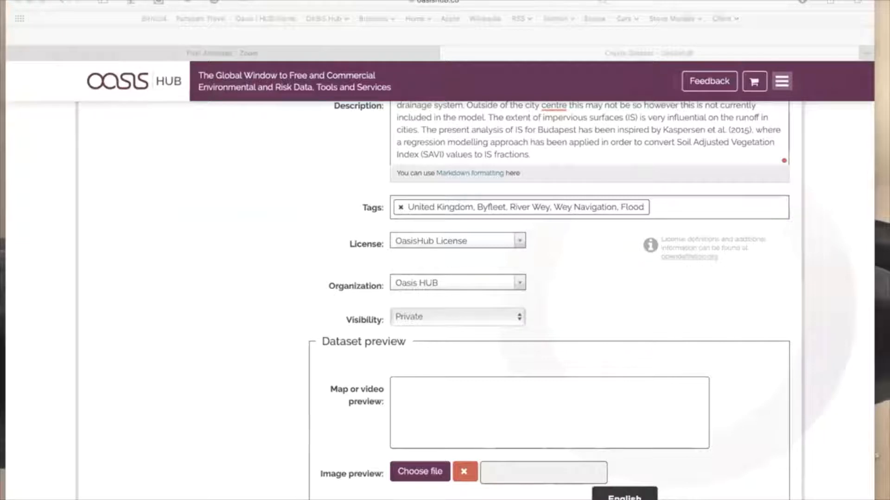
pyautogui.click(491, 408)
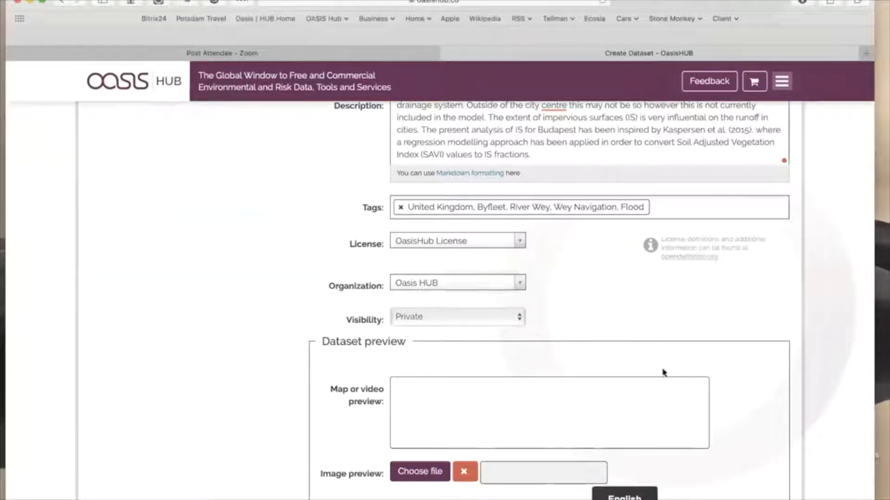
pyautogui.press('super+Tab')
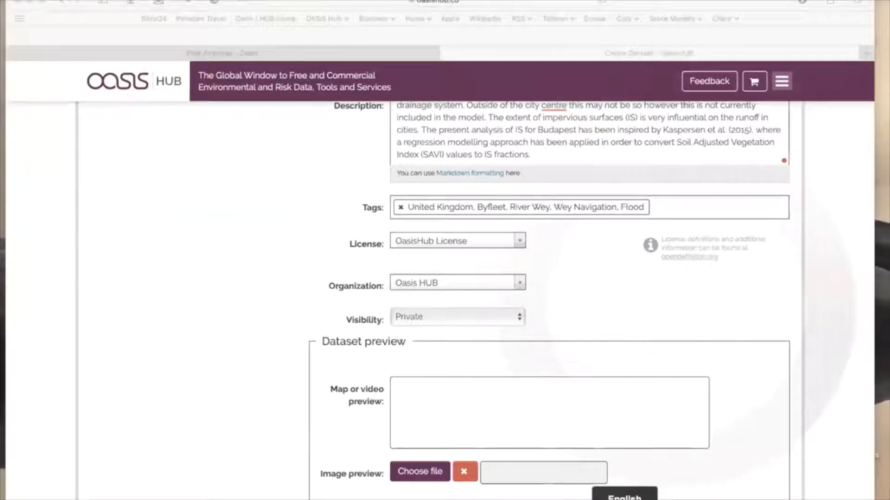
pyautogui.click(485, 406)
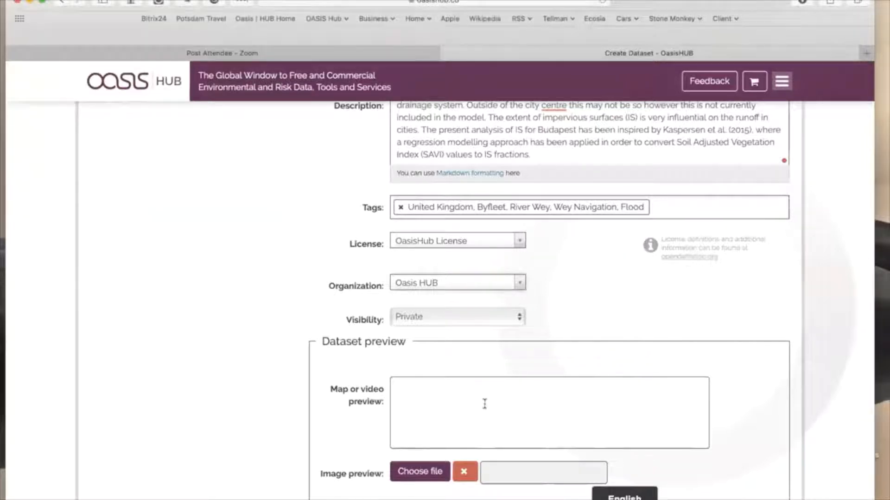
pyautogui.scroll(-2, 484, 404)
pyautogui.click(435, 302)
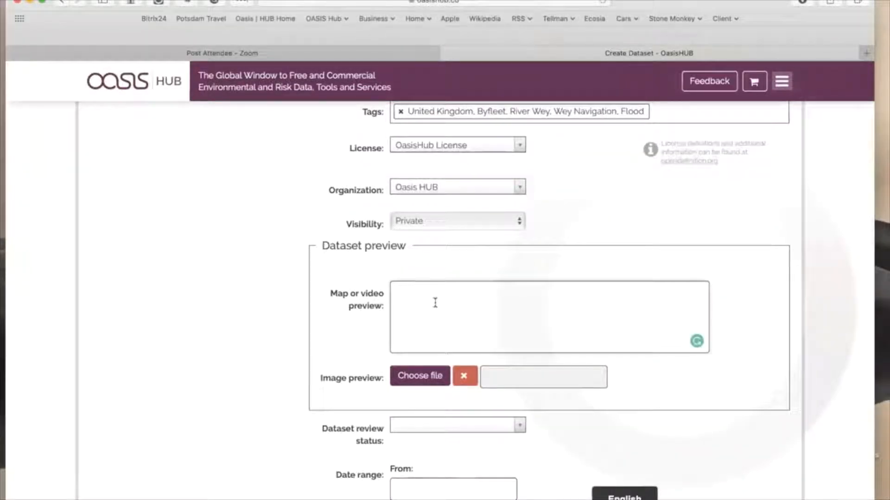
pyautogui.write('<iframe width="560" height="315" src="https://www.youtube.com/embed/mgBMHMNU8Ts" frameborder="0" allow="accelerometer; autoplay; encrypted-media; gyroscope; picture-in-picture" allowfullscreen></iframe>')
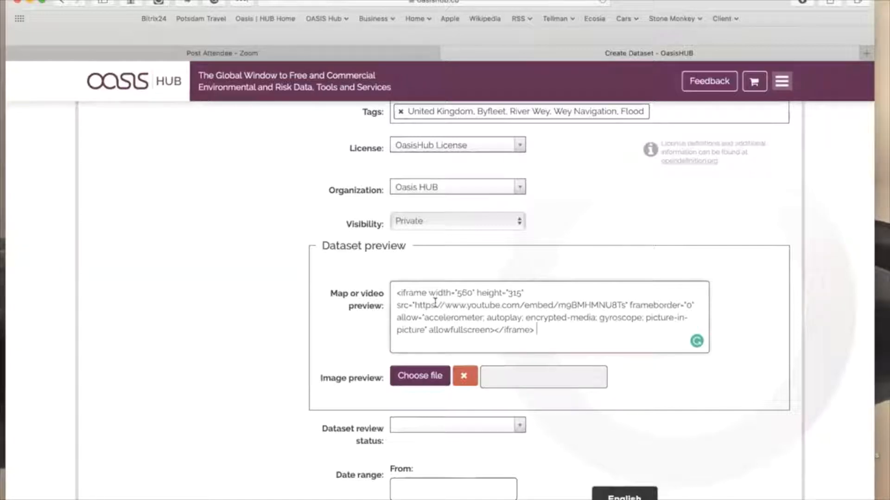
pyautogui.scroll(-3, 519, 345)
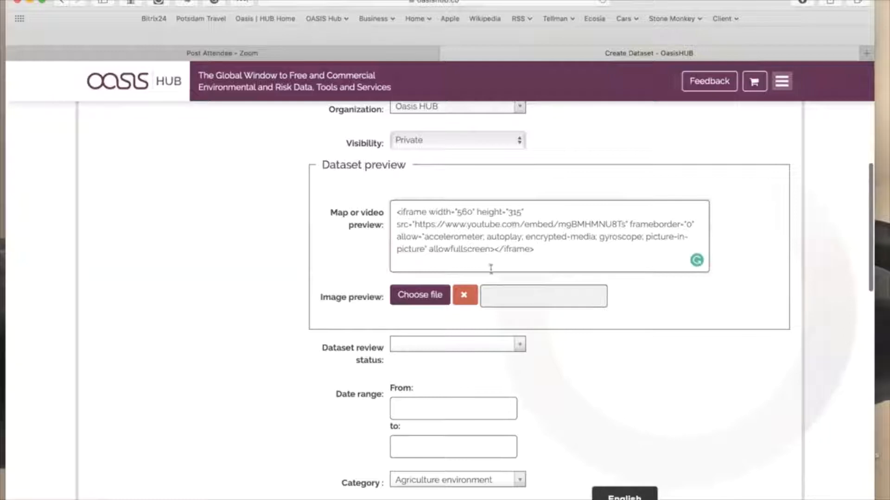
# Step: Attach DanubeAnimated.gif as the dataset's image preview
pyautogui.click(427, 300)
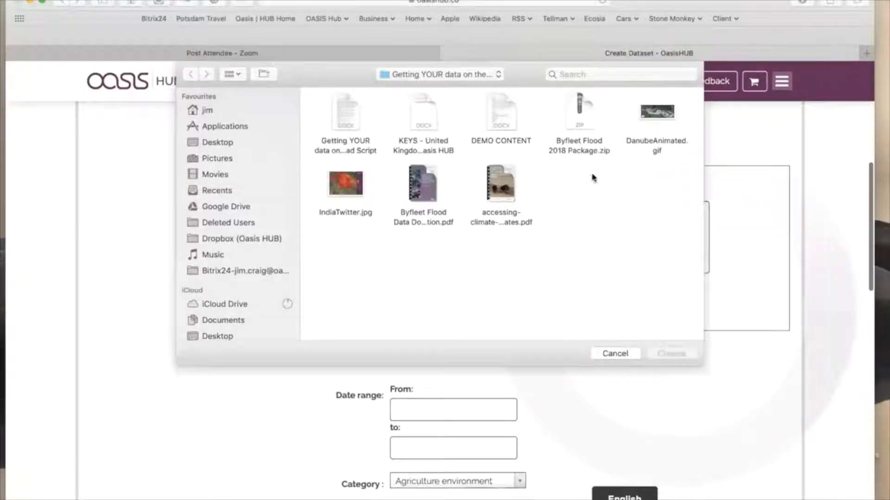
pyautogui.click(656, 112)
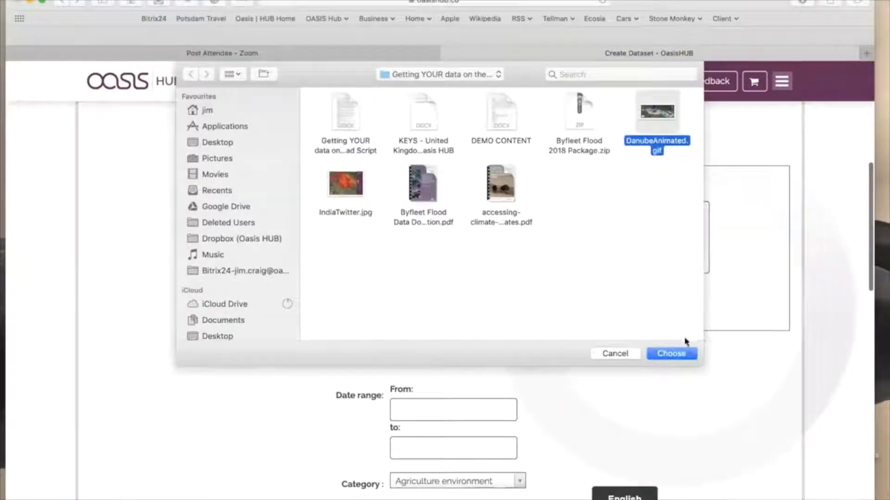
pyautogui.click(679, 354)
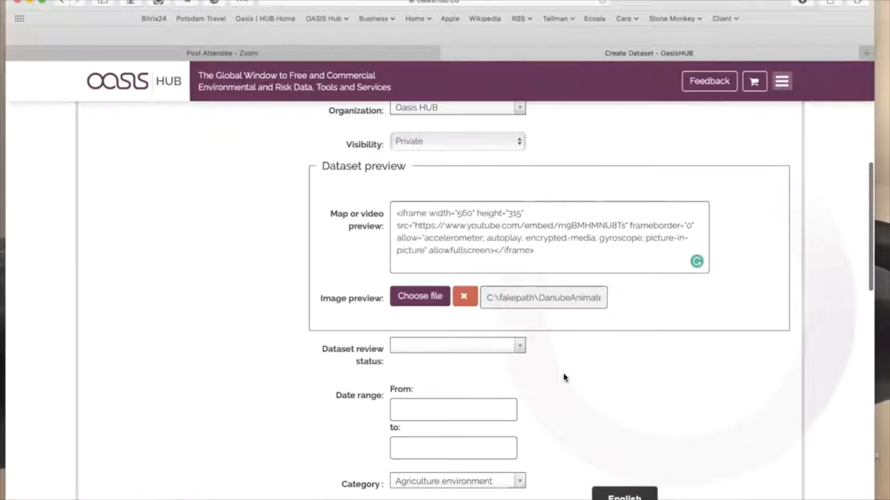
# Step: Choose 'approved' as the Dataset review status and confirm it stays selected
pyautogui.scroll(-1, 564, 379)
pyautogui.scroll(-3, 548, 349)
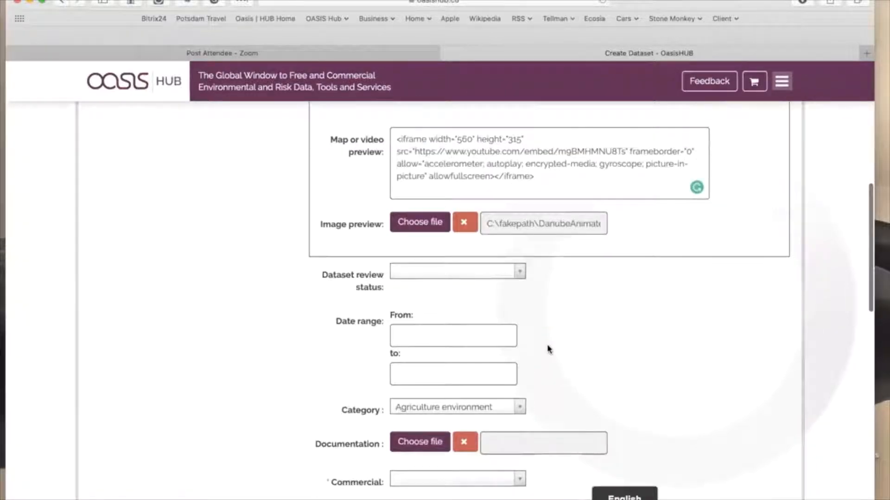
pyautogui.click(520, 278)
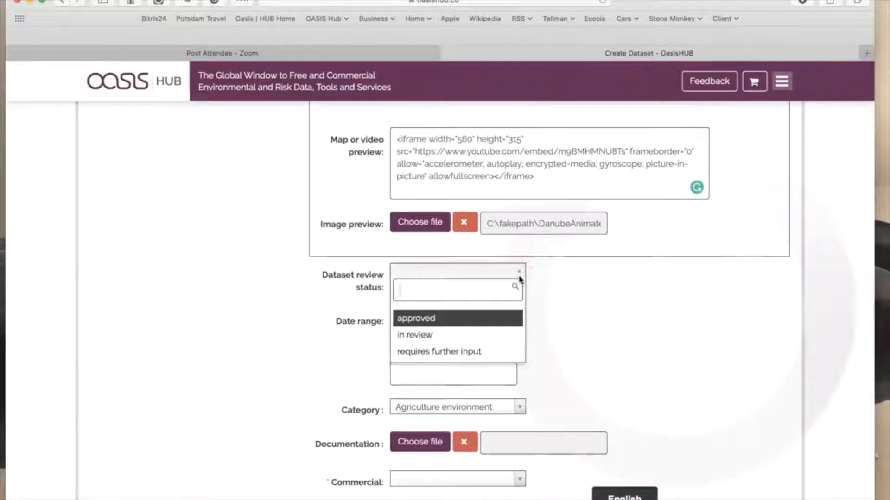
pyautogui.click(441, 319)
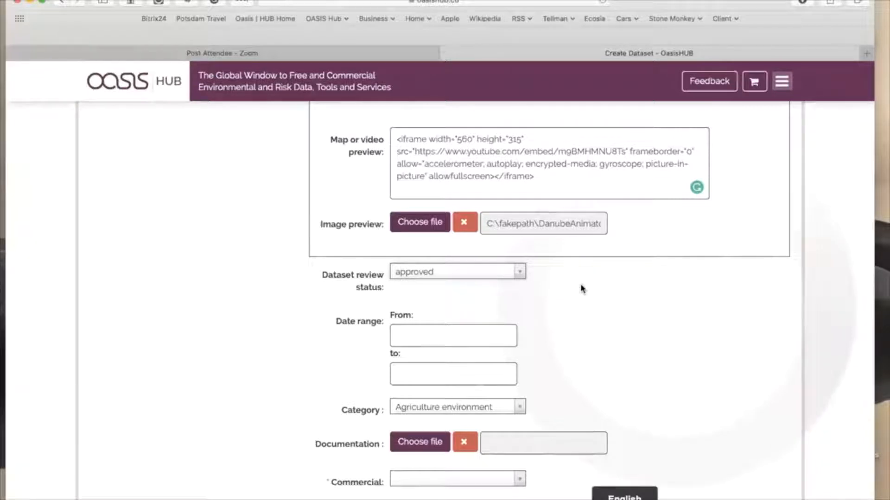
pyautogui.click(518, 274)
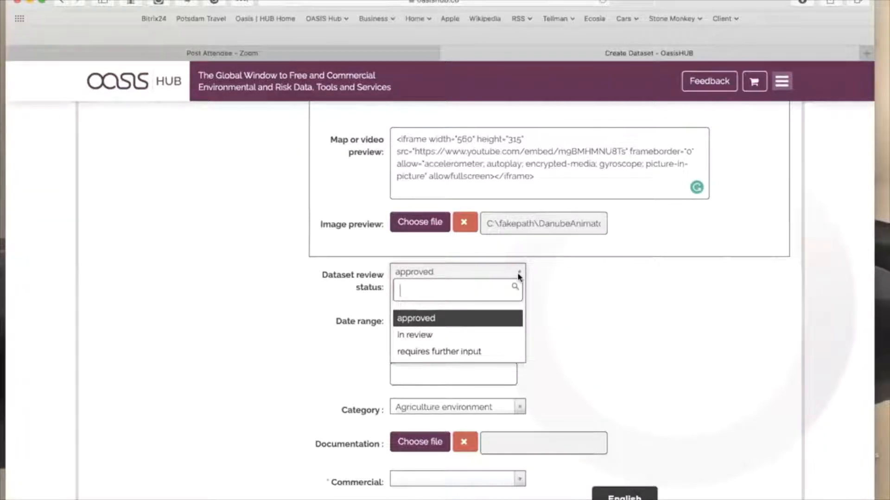
pyautogui.click(568, 324)
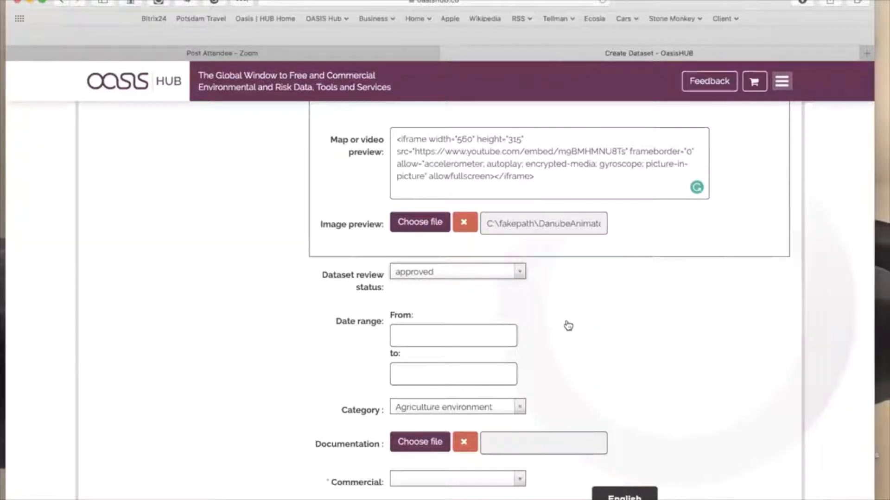
pyautogui.click(520, 277)
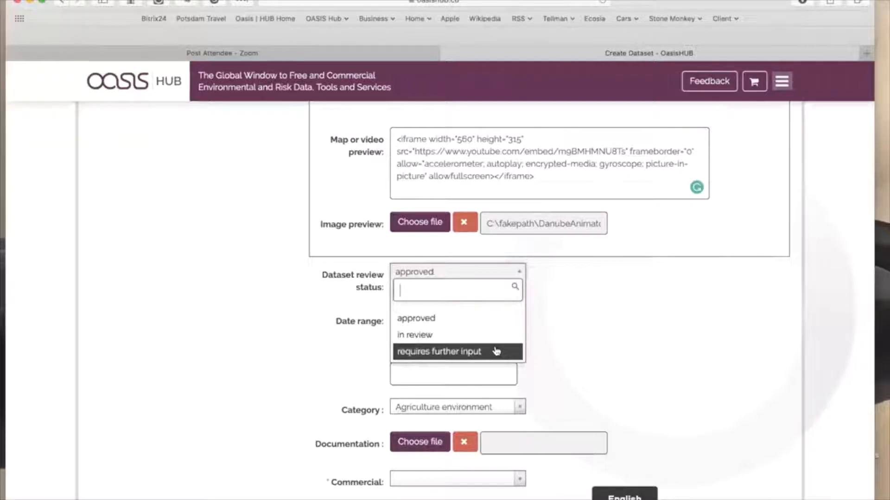
pyautogui.click(653, 343)
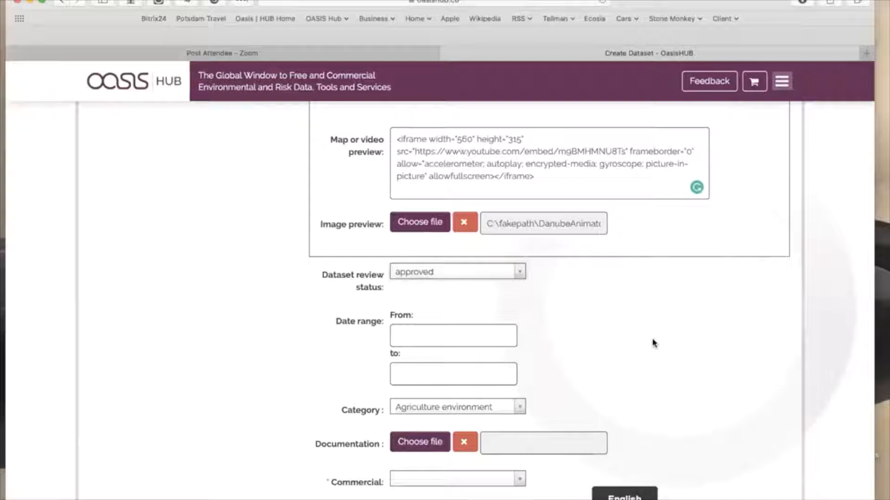
# Step: Pick 31 January 2018 as the From date and 30 November 2018 as the To date
pyautogui.click(484, 341)
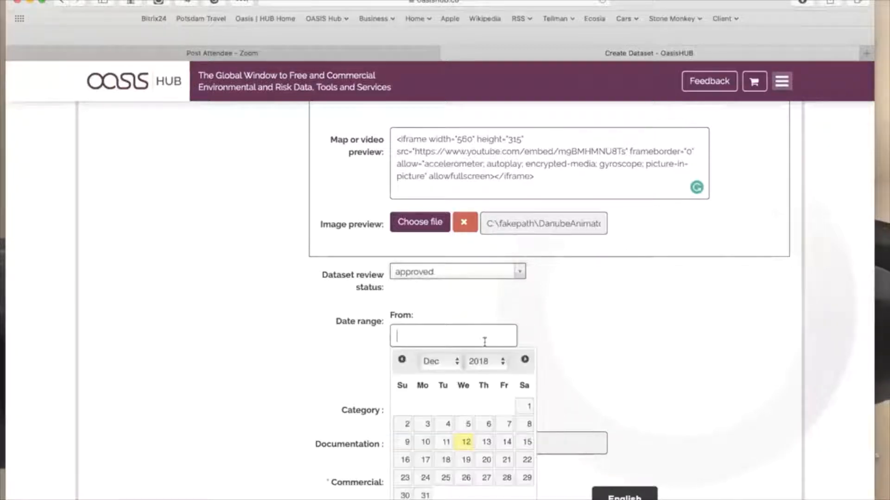
pyautogui.click(457, 364)
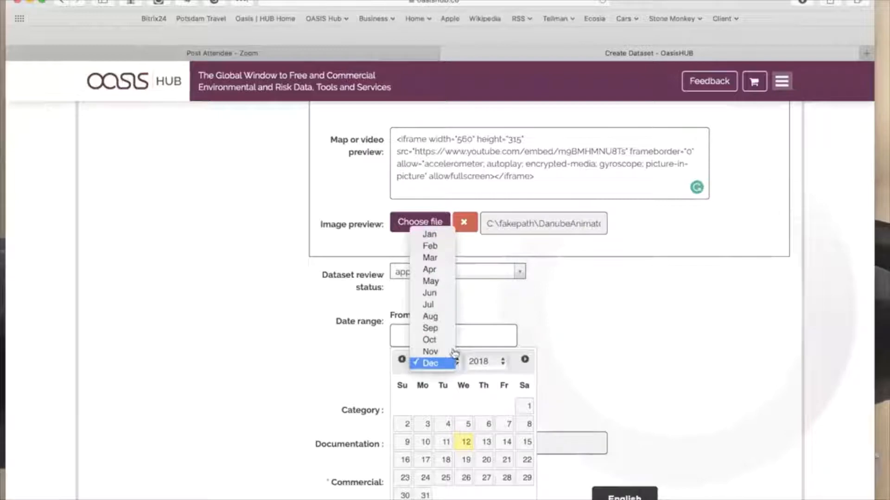
pyautogui.click(430, 239)
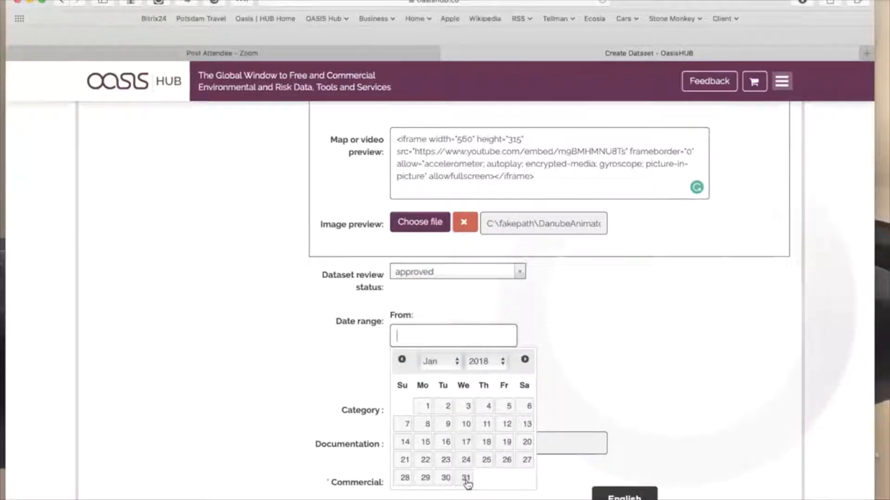
pyautogui.click(465, 481)
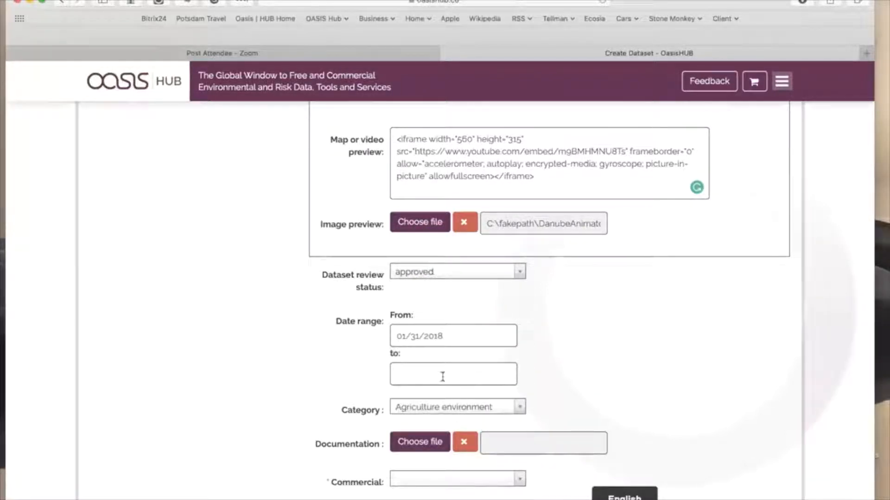
pyautogui.click(442, 376)
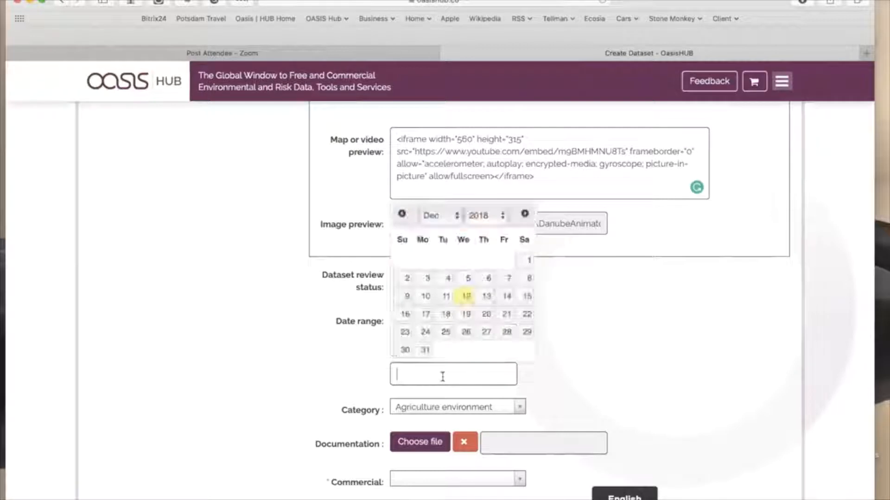
pyautogui.click(456, 220)
pyautogui.click(433, 204)
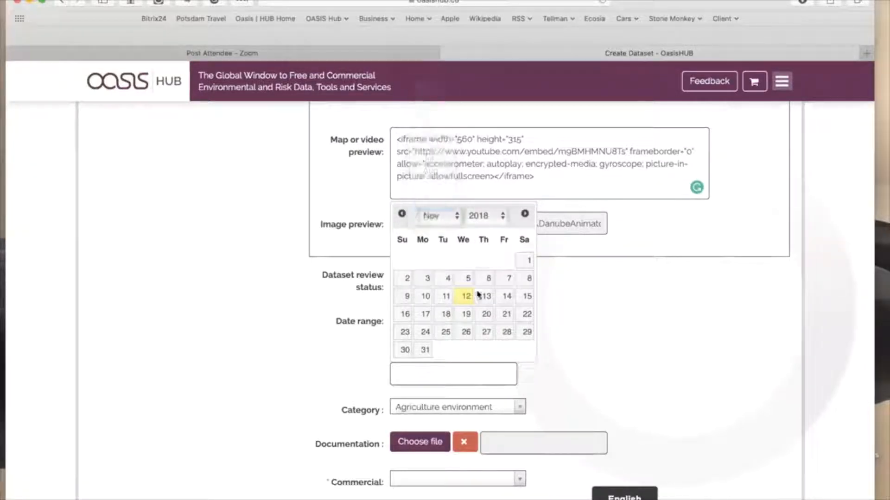
pyautogui.click(507, 333)
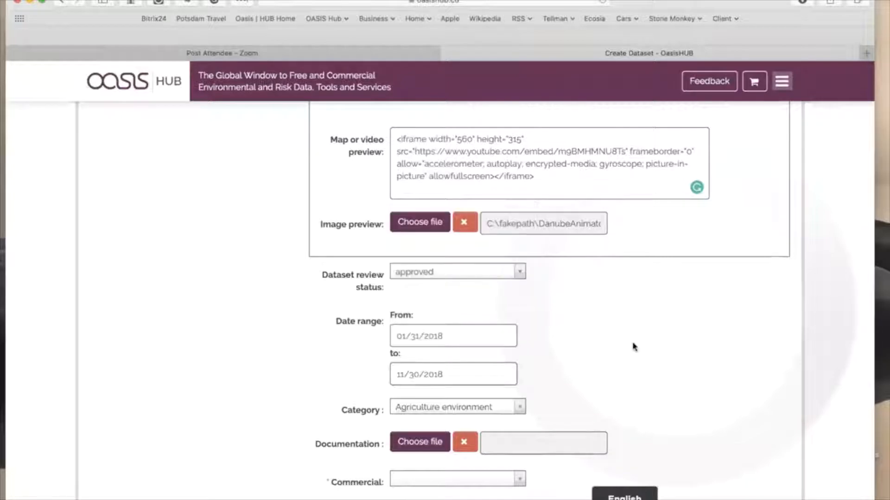
pyautogui.scroll(-2, 635, 346)
pyautogui.scroll(-3, 636, 346)
pyautogui.scroll(-2, 757, 318)
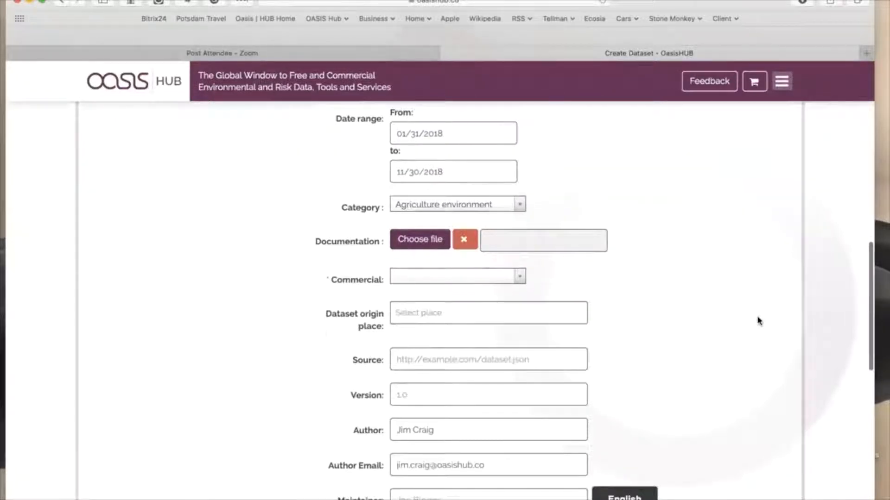
# Step: Change the dataset Category from Agriculture environment to Flood
pyautogui.click(519, 207)
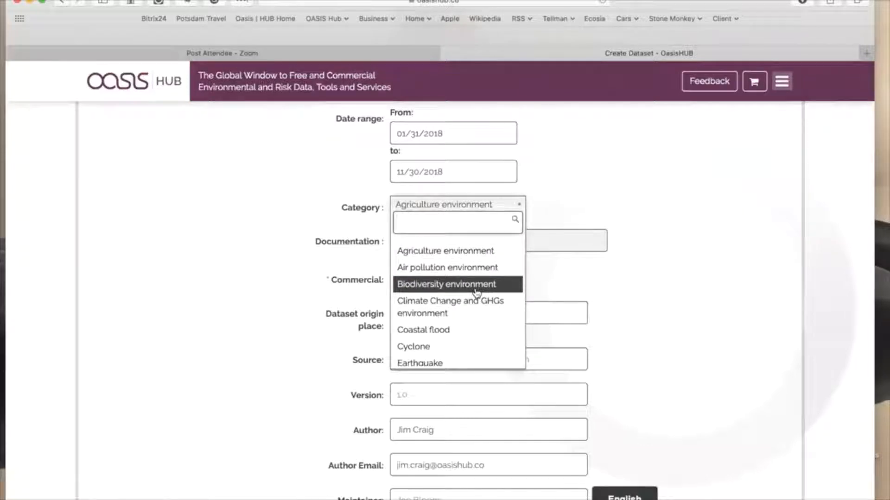
pyautogui.scroll(-2, 476, 292)
pyautogui.scroll(-3, 477, 293)
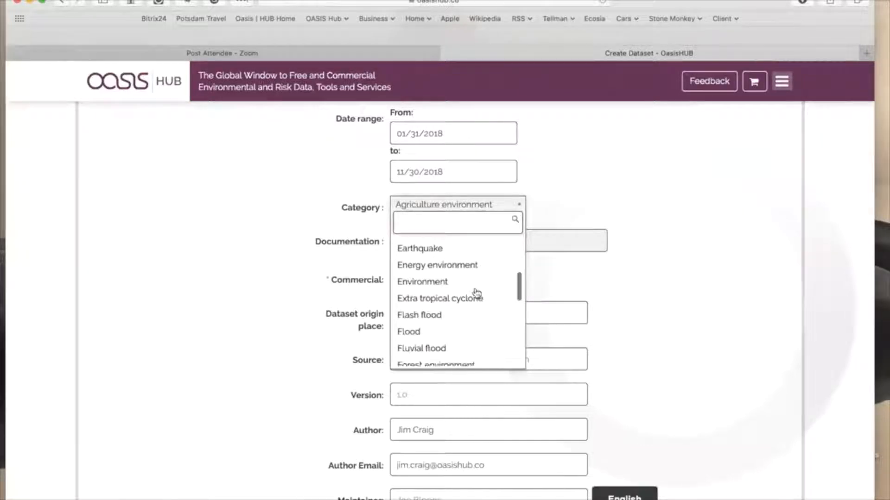
pyautogui.scroll(-2, 476, 293)
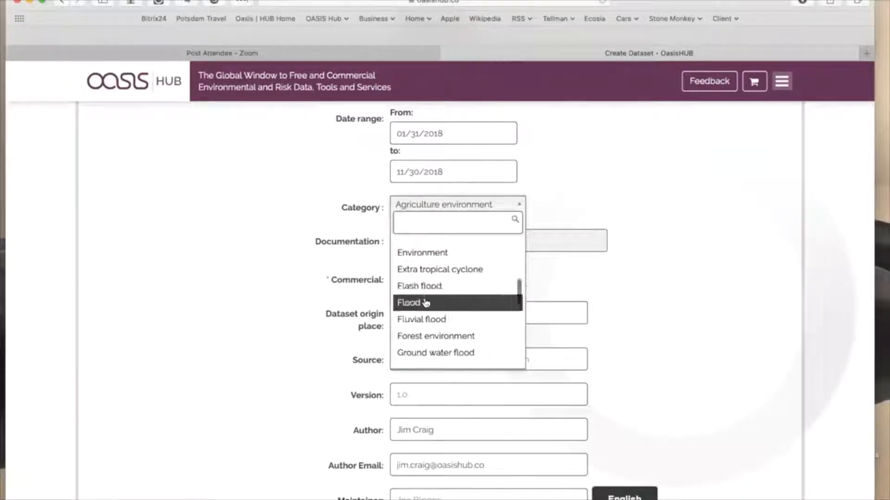
pyautogui.click(449, 304)
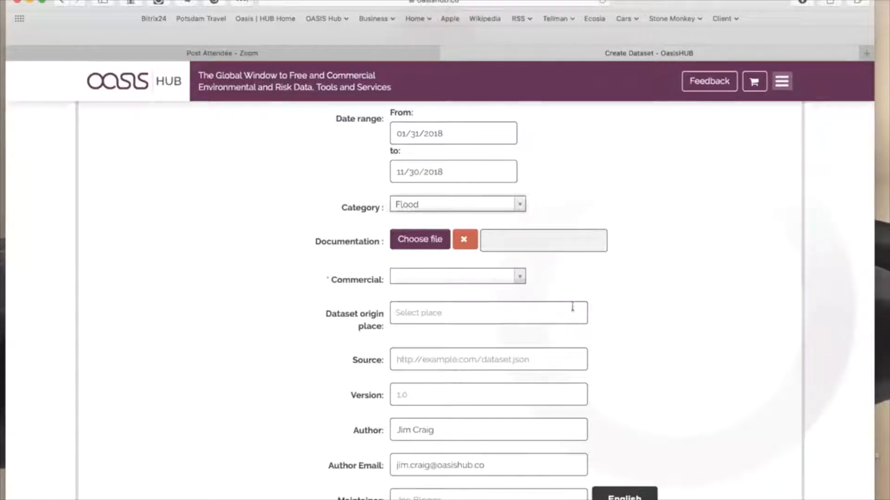
# Step: Attach the Byfleet Flood Data PDF as the dataset's documentation file
pyautogui.click(430, 241)
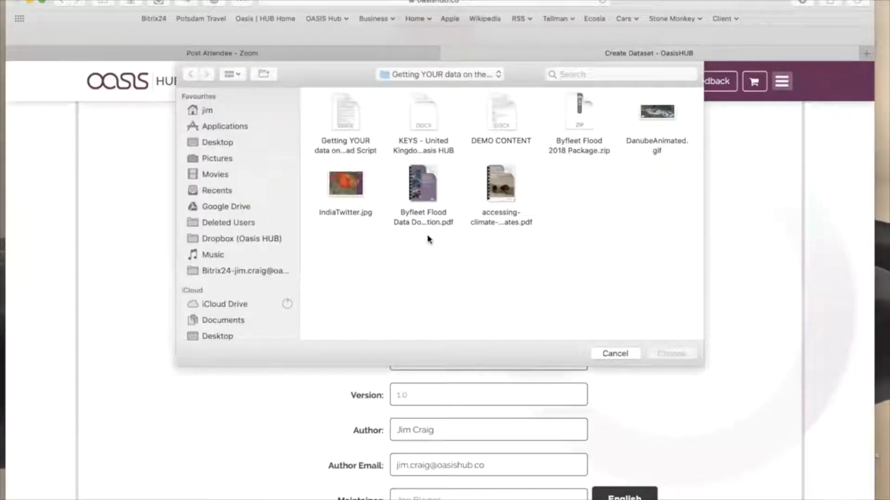
pyautogui.click(426, 193)
pyautogui.click(667, 359)
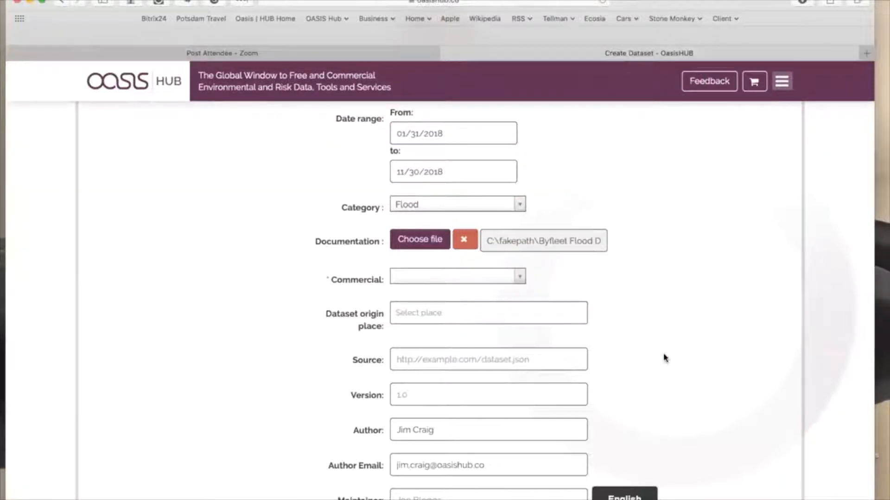
pyautogui.scroll(-3, 666, 358)
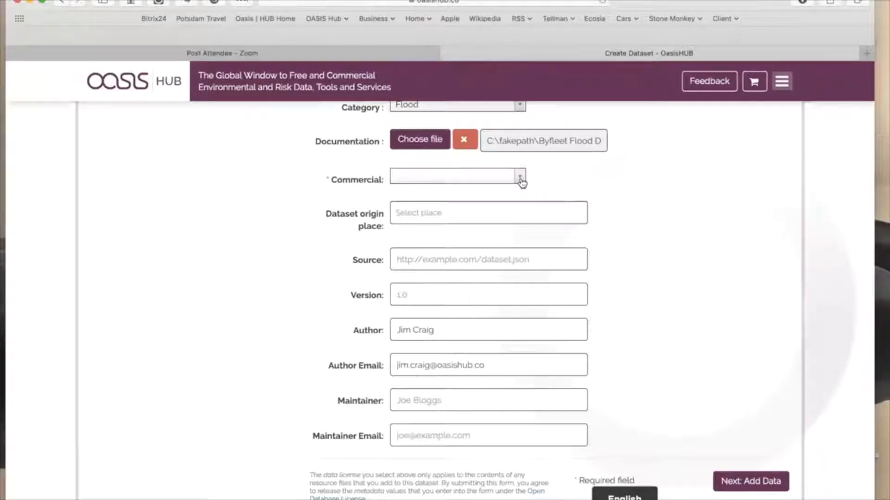
# Step: Set Commercial to Yes and tick Is restricted, revealing the package price, restrictions and specific prices fields
pyautogui.click(521, 180)
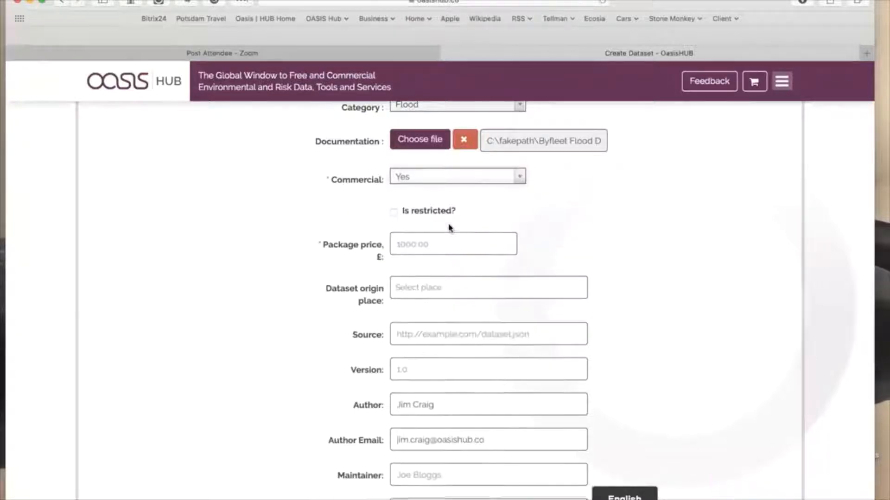
pyautogui.click(450, 229)
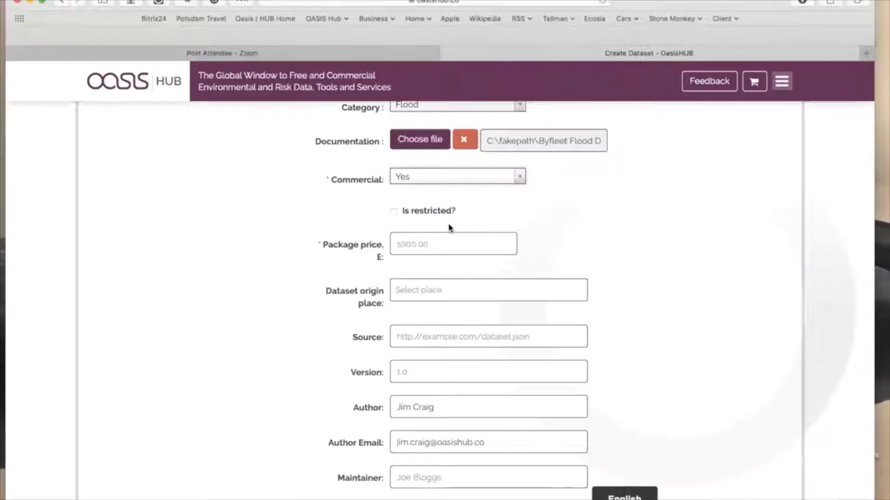
pyautogui.click(448, 243)
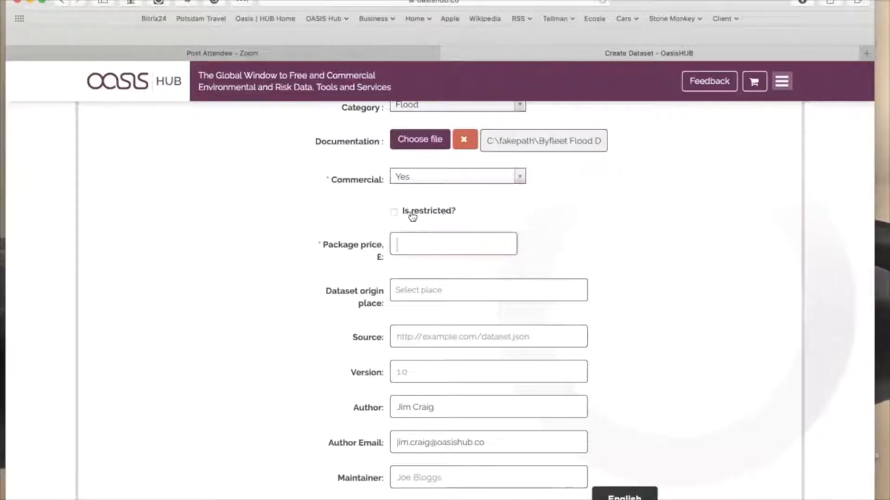
pyautogui.click(394, 213)
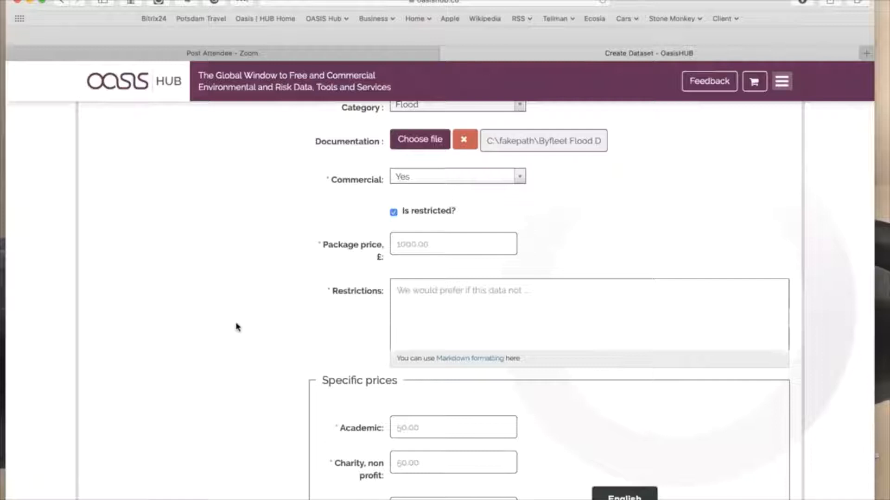
pyautogui.scroll(-3, 236, 327)
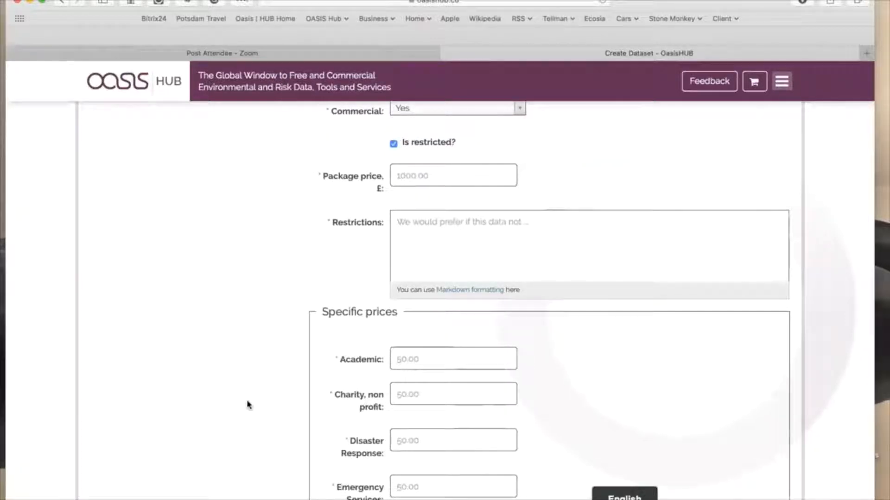
pyautogui.scroll(-2, 248, 406)
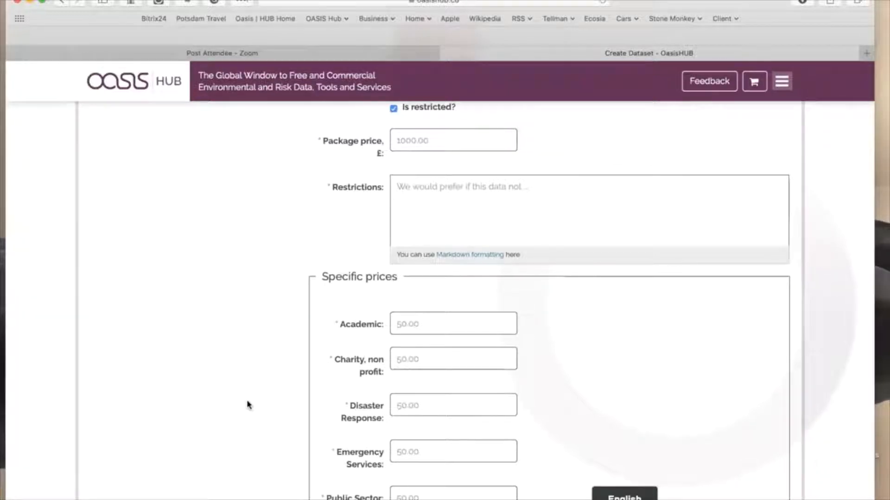
pyautogui.scroll(3, 248, 405)
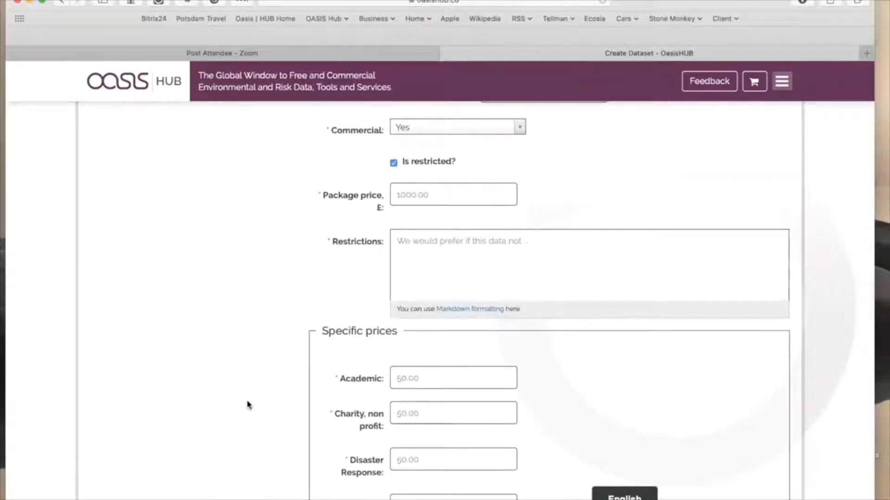
pyautogui.scroll(4, 249, 405)
pyautogui.scroll(-7, 249, 405)
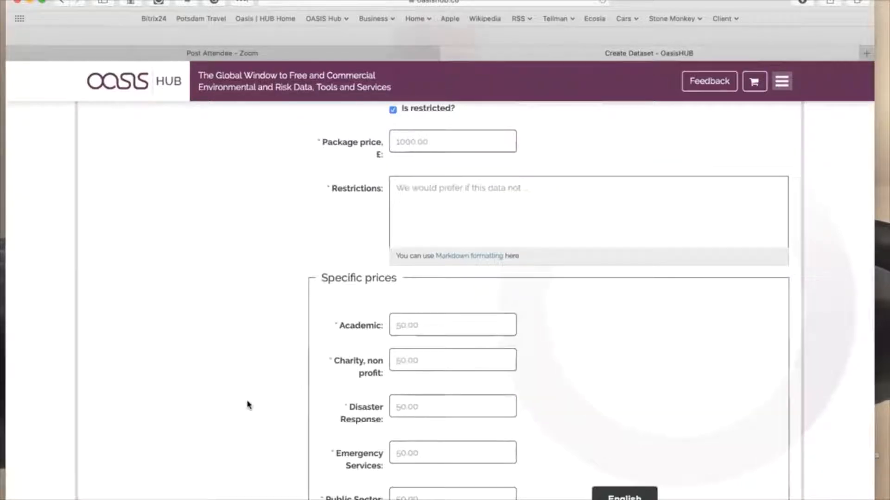
pyautogui.scroll(-5, 247, 403)
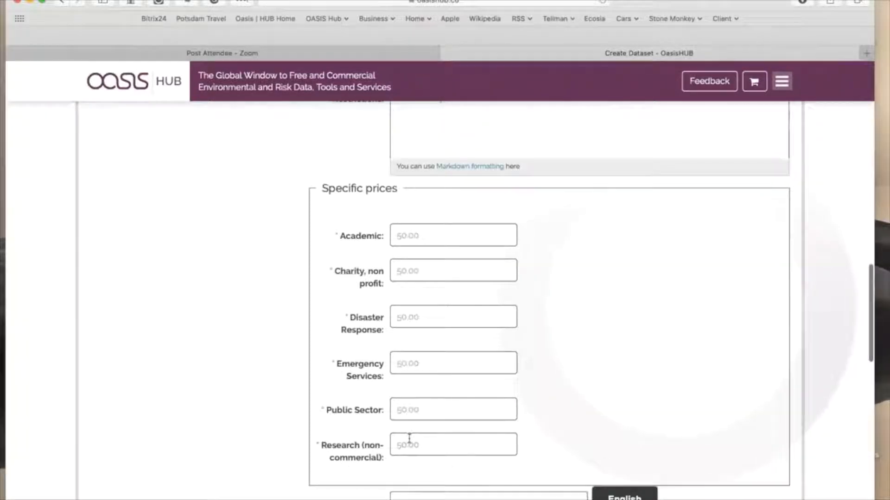
pyautogui.scroll(13, 246, 345)
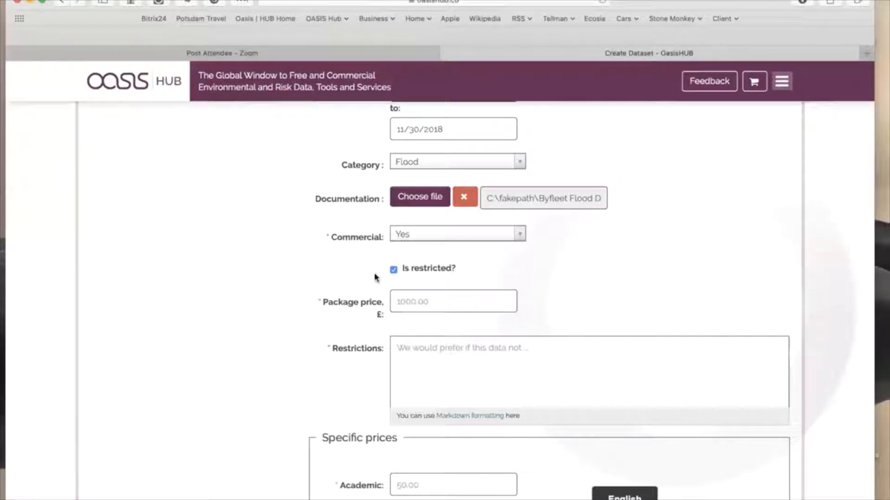
# Step: Set Commercial to No and Dataset origin place to United Kingdom of Great Britain and Northern Ireland
pyautogui.click(520, 234)
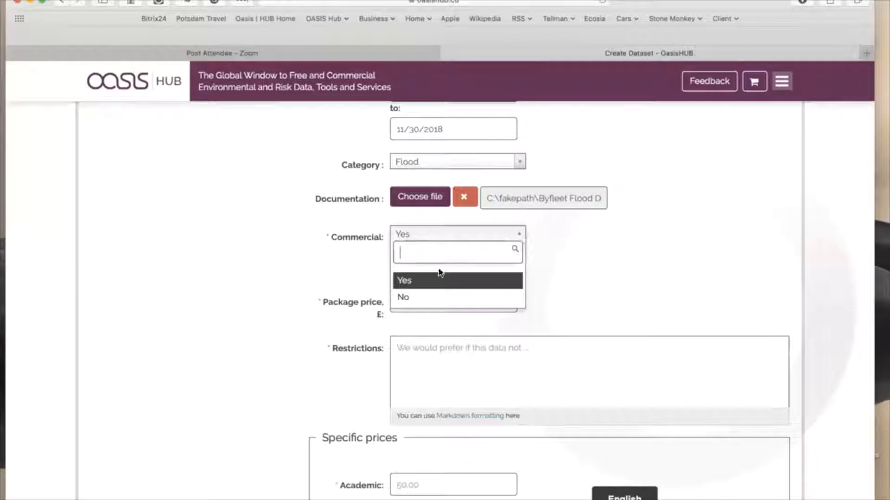
pyautogui.click(416, 297)
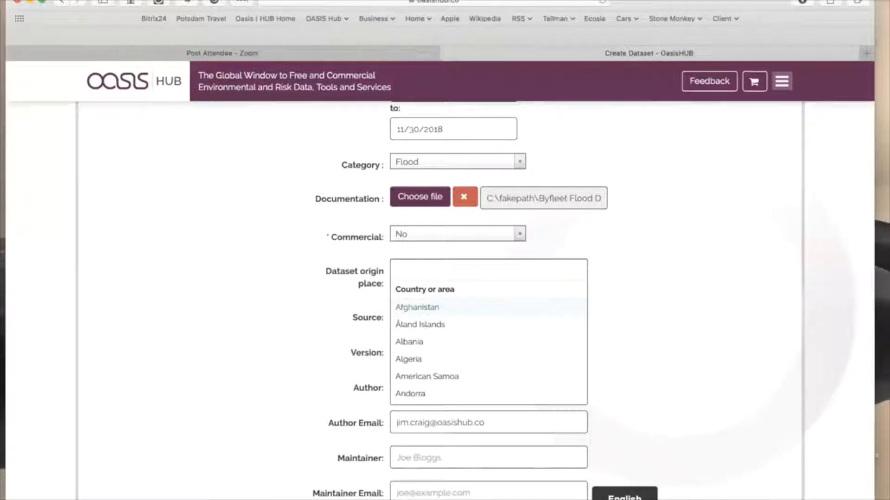
pyautogui.write('United')
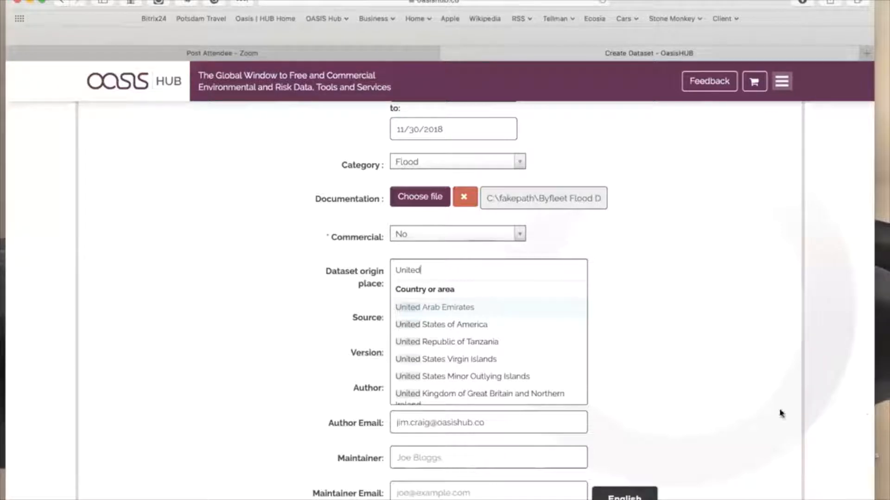
pyautogui.click(526, 395)
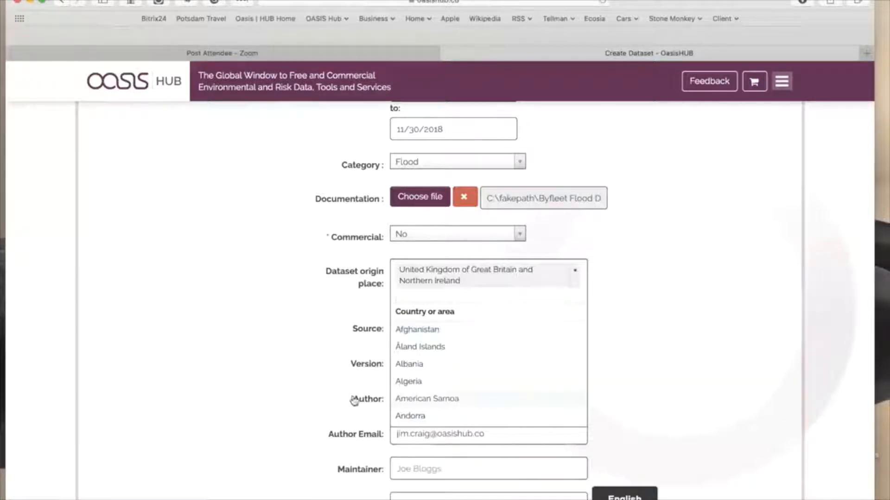
pyautogui.click(252, 360)
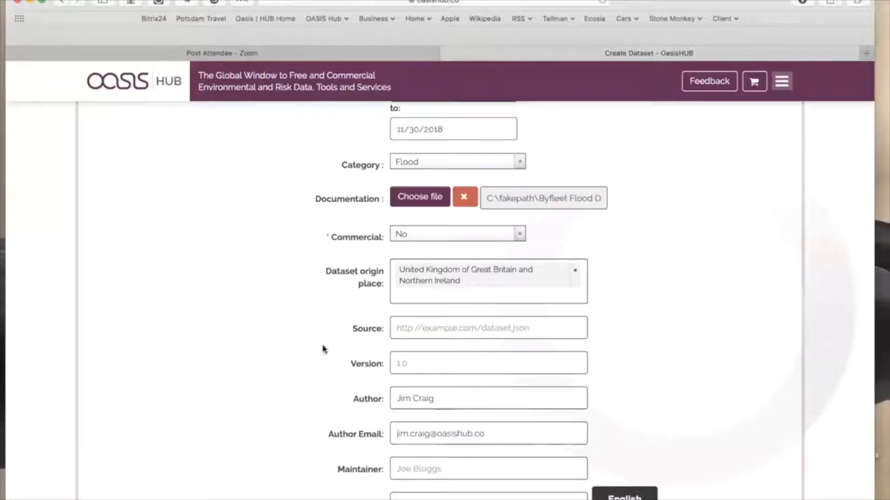
pyautogui.click(408, 327)
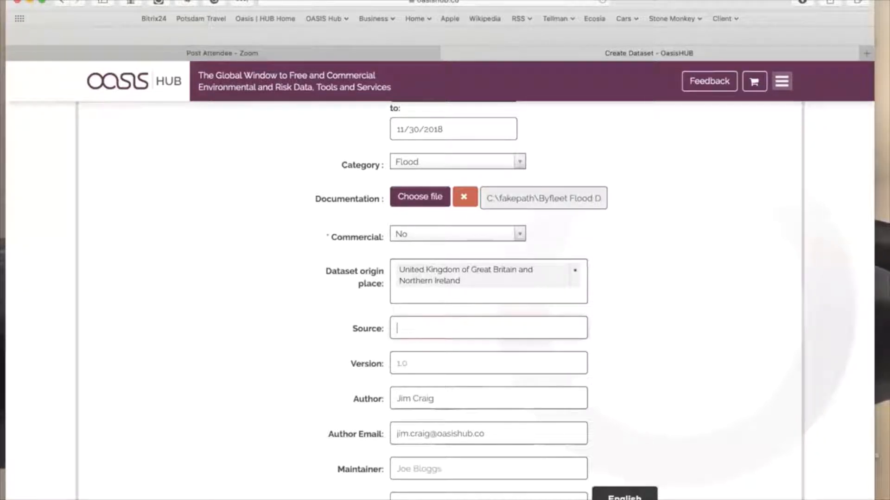
# Step: Paste the Byfleet flood-warning page link as Source, and set Version 1.0 and Author Oasis HUB
pyautogui.press('super+Tab')
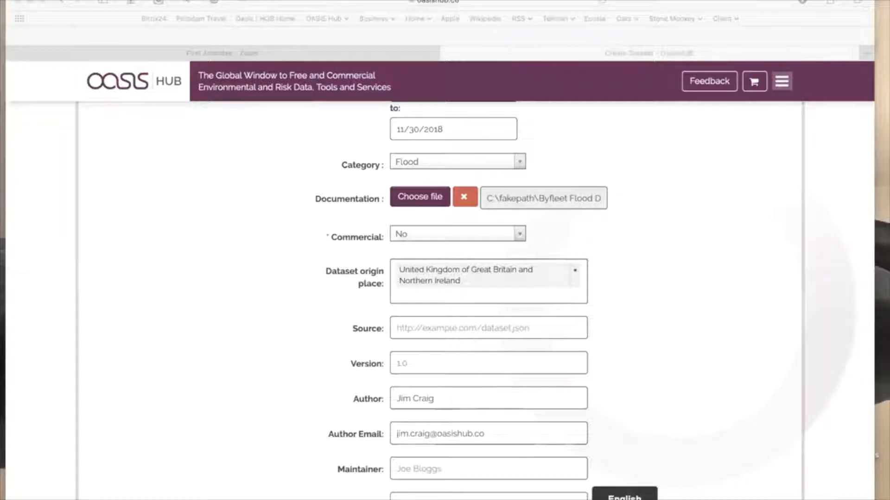
pyautogui.click(566, 328)
pyautogui.press('super+v')
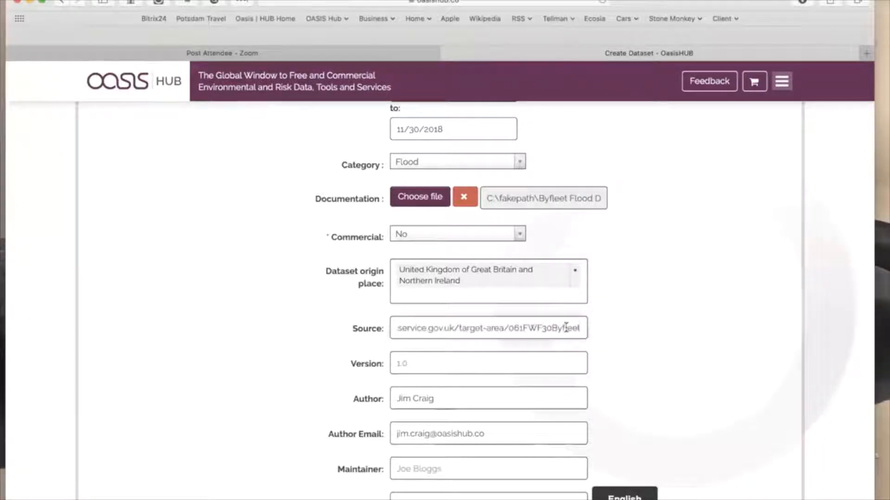
pyautogui.click(510, 365)
pyautogui.write('1.0')
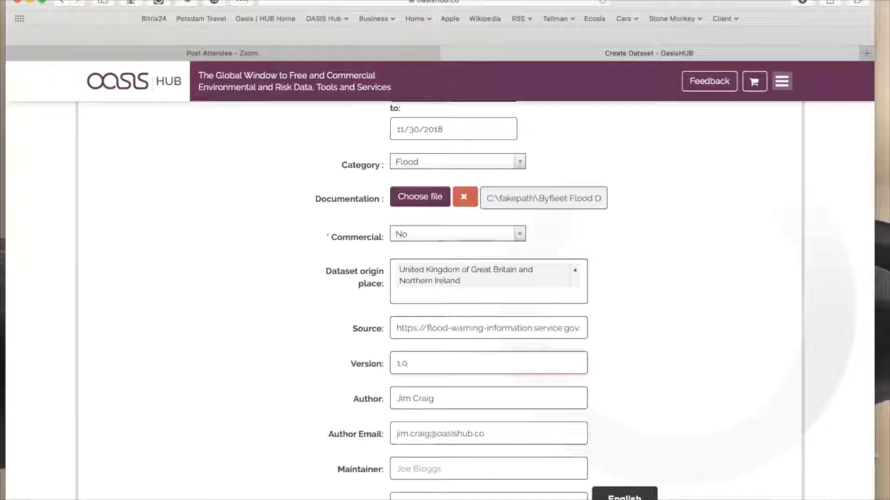
pyautogui.press('Tab')
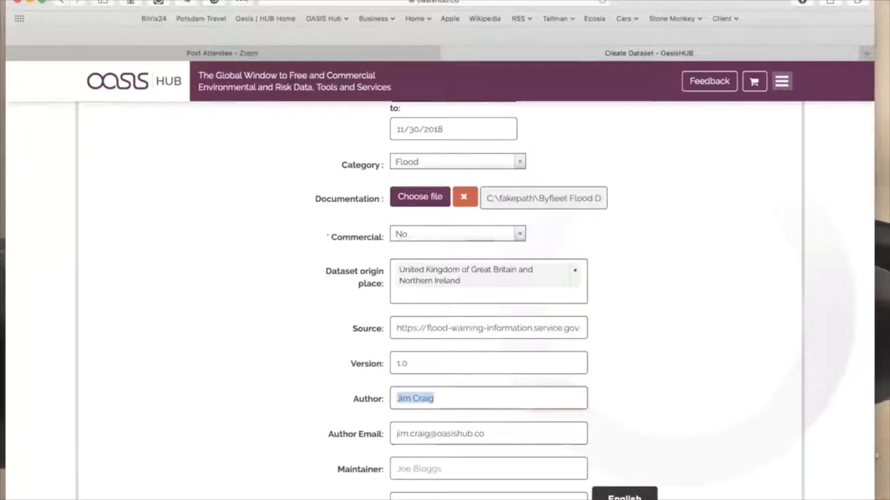
pyautogui.write('Oasis')
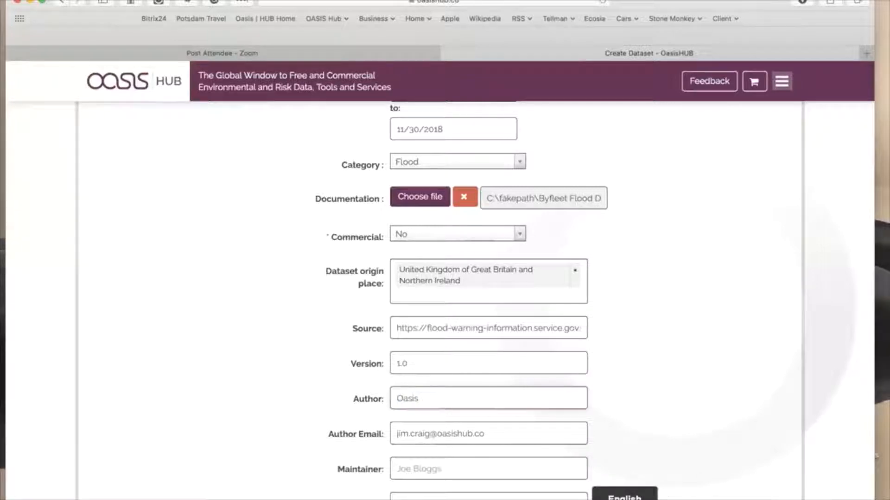
pyautogui.write(' HUB')
pyautogui.press('Tab')
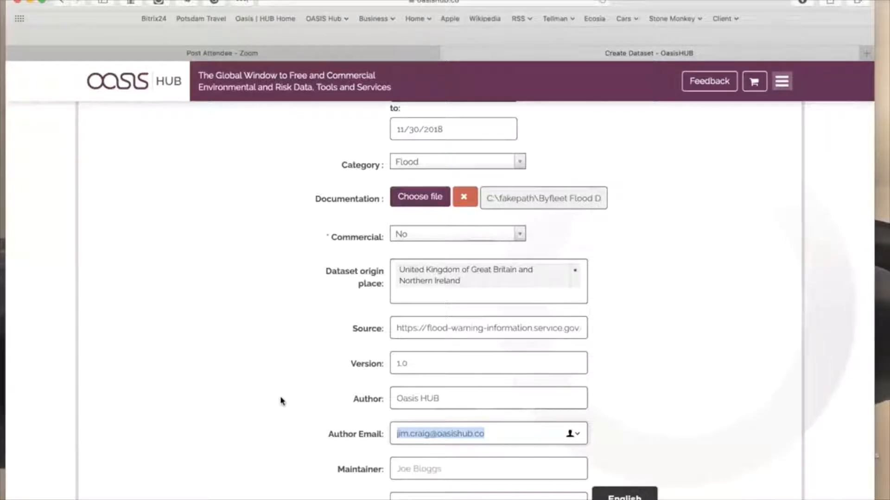
# Step: Enter Oasis HUB as Maintainer, with the organisation's contact e-mail as Maintainer Email
pyautogui.scroll(-5, 281, 402)
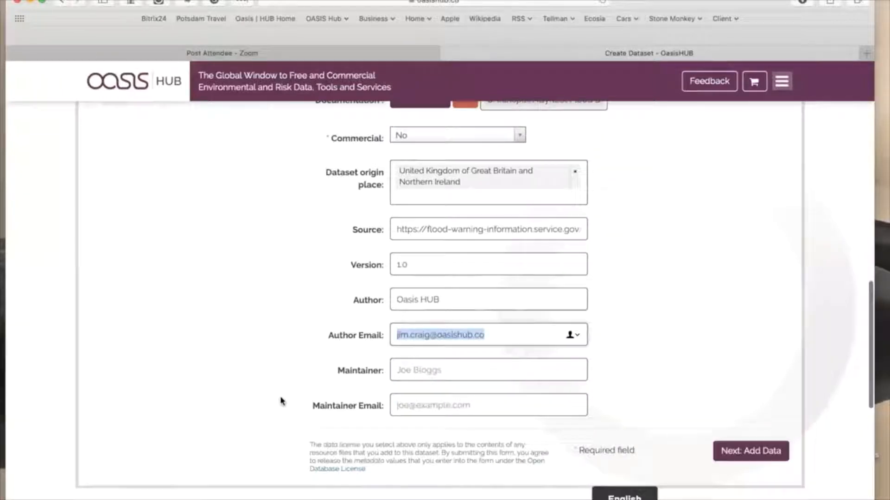
pyautogui.click(443, 370)
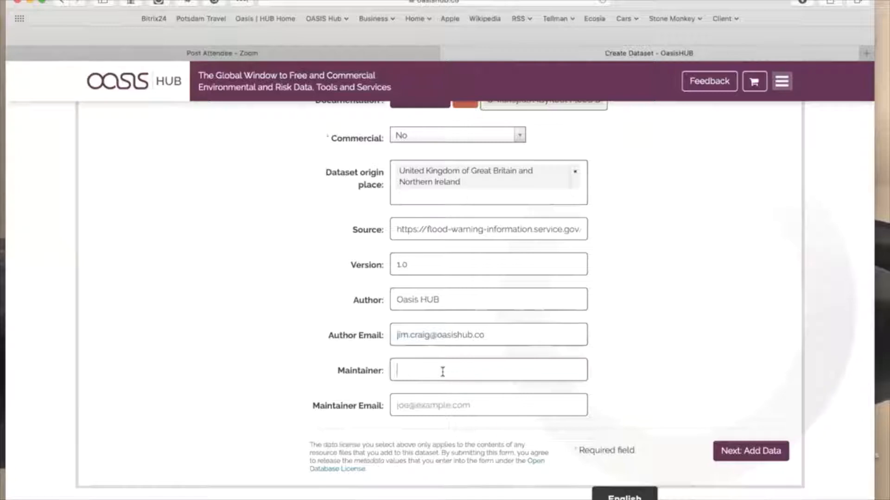
pyautogui.write('Oasis HUB')
pyautogui.press('Tab')
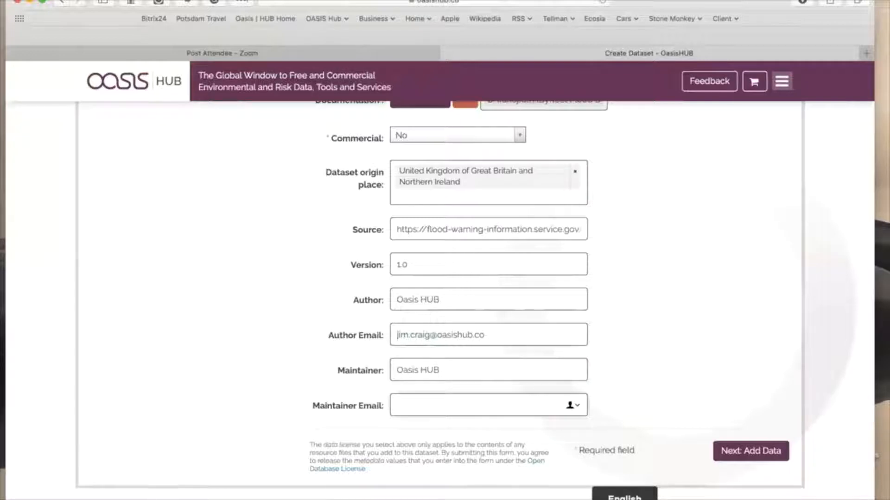
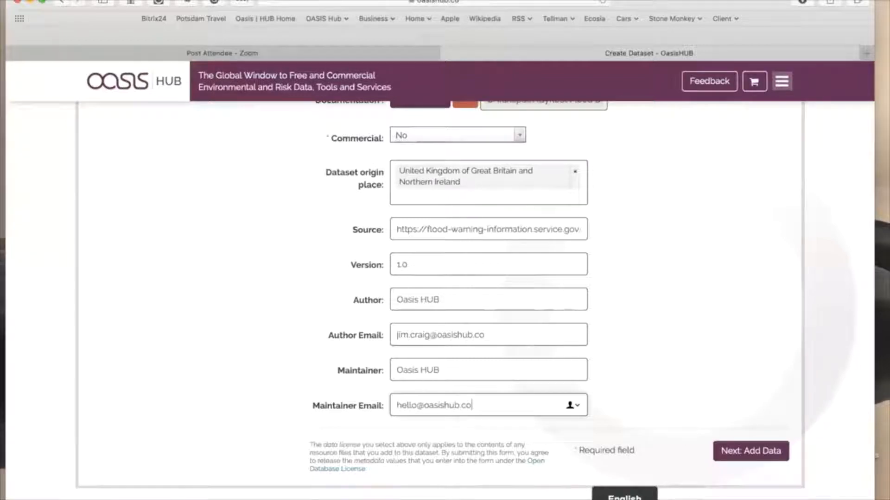
pyautogui.click(650, 397)
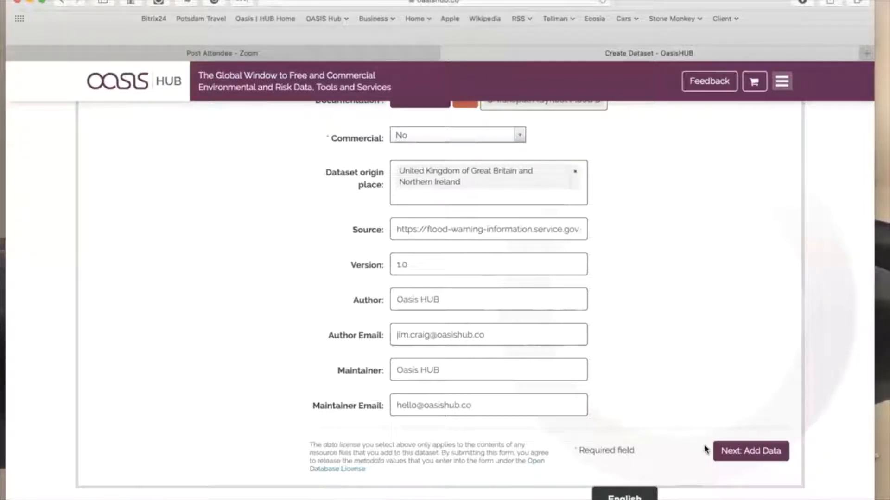
# Step: Go to the Add data step and upload Byfleet Flood 2018 Package.zip as the resource file
pyautogui.click(742, 452)
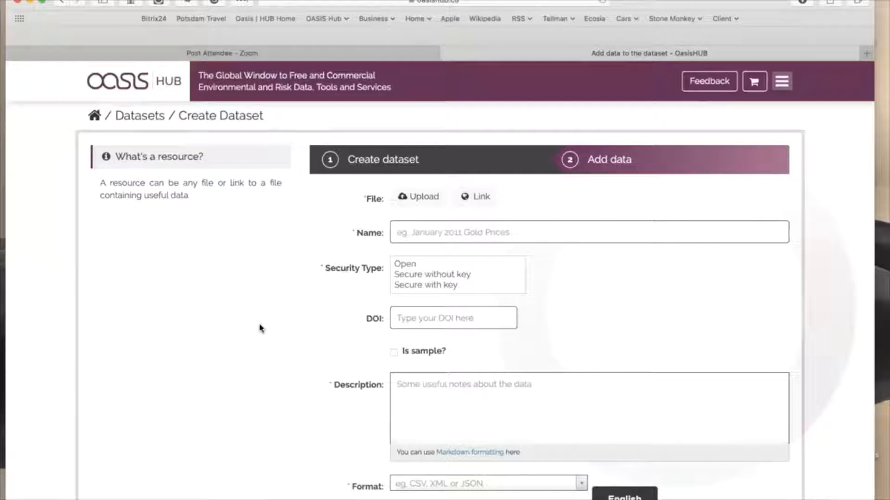
pyautogui.click(420, 197)
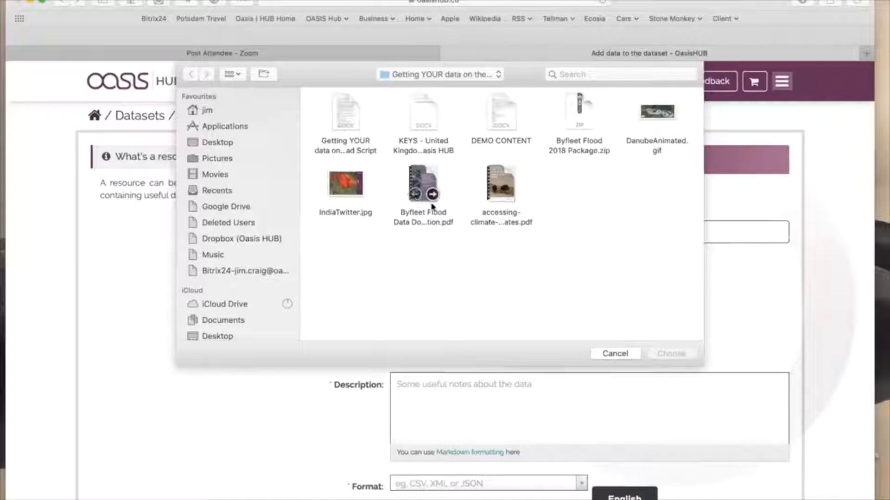
pyautogui.click(578, 124)
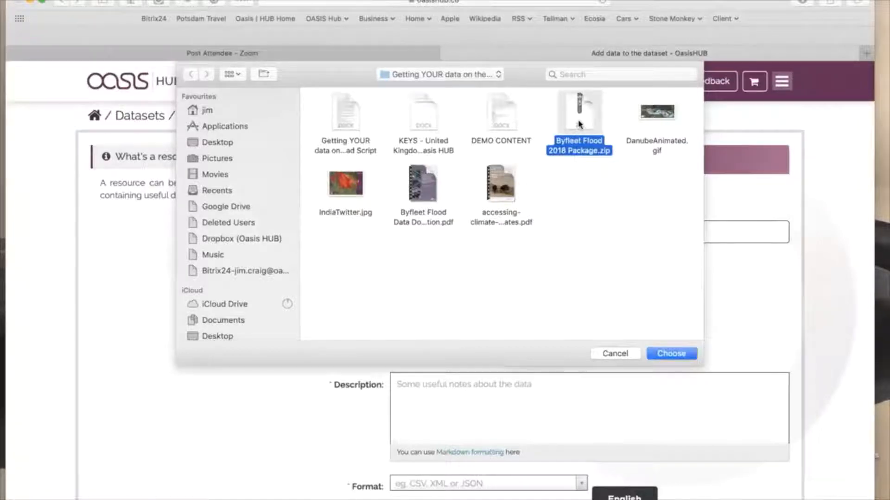
pyautogui.click(672, 358)
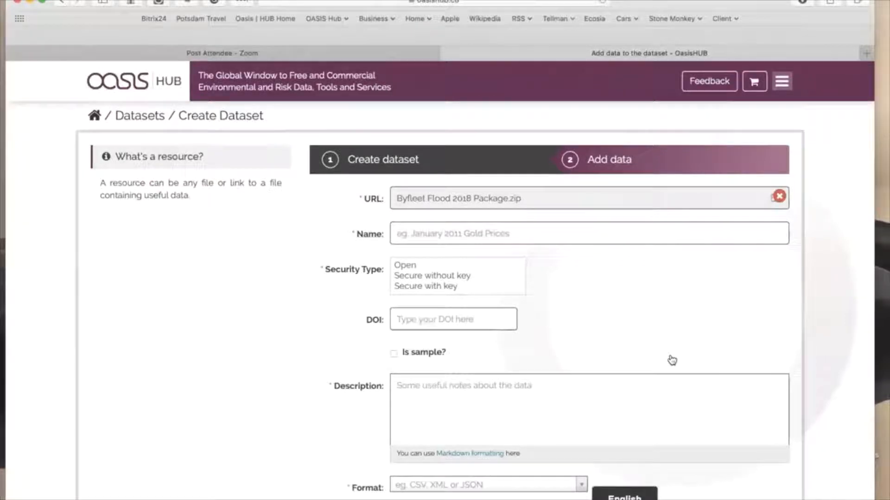
pyautogui.click(448, 233)
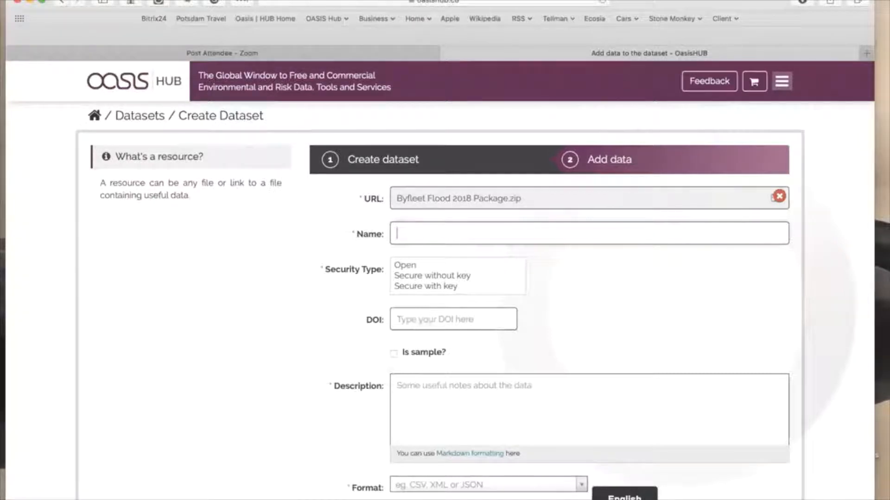
# Step: Name the resource Byfleet Flood Data Package 2018 and set its security to Secure with key
pyautogui.press('super+Tab')
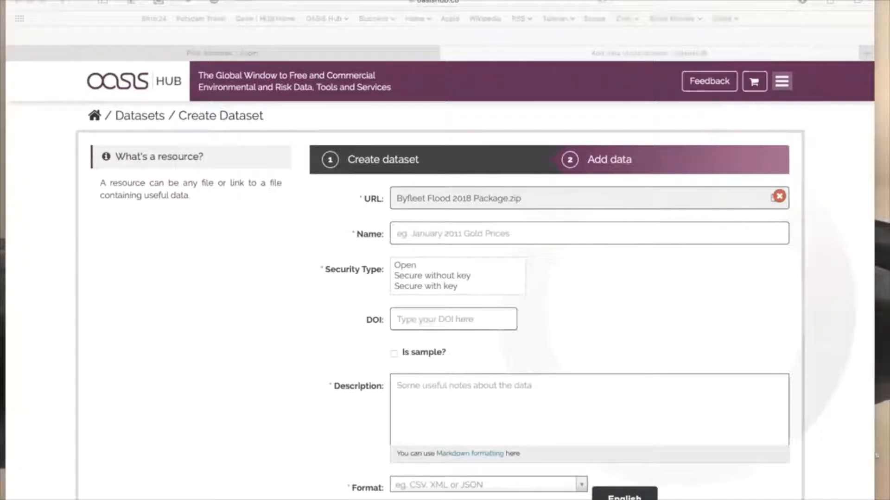
pyautogui.click(597, 238)
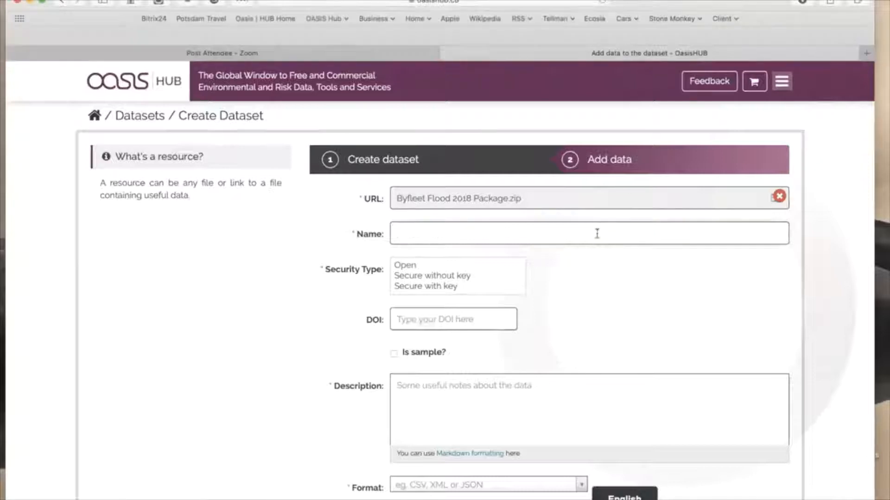
pyautogui.write('Byfleet Flood Data Package 2018')
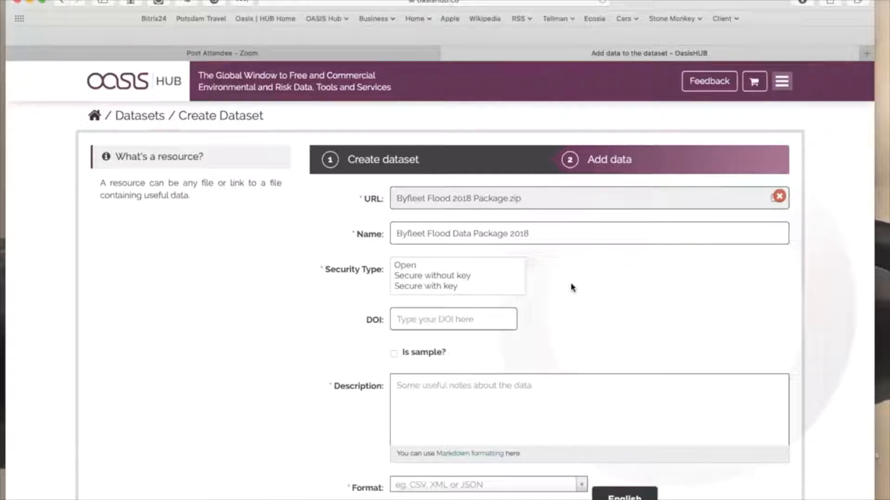
pyautogui.click(463, 287)
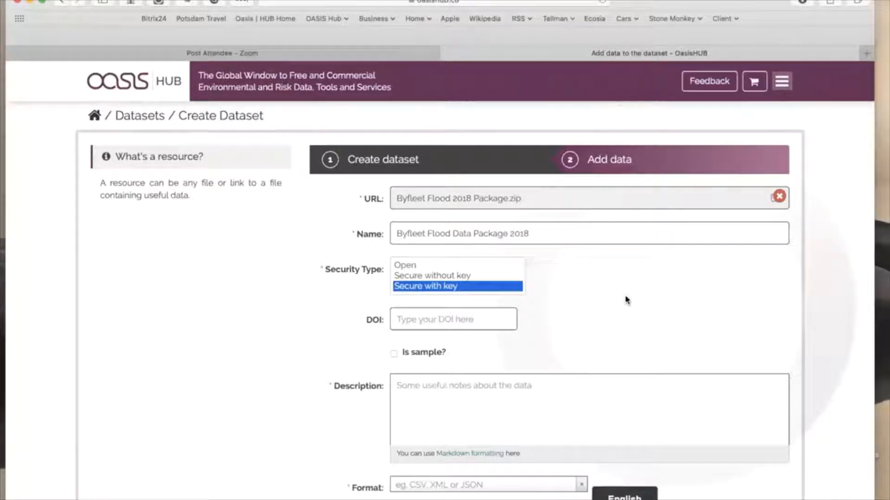
# Step: Paste the Byfleet flood data description, set Format to zip, and save with Save & add another
pyautogui.scroll(-3, 626, 301)
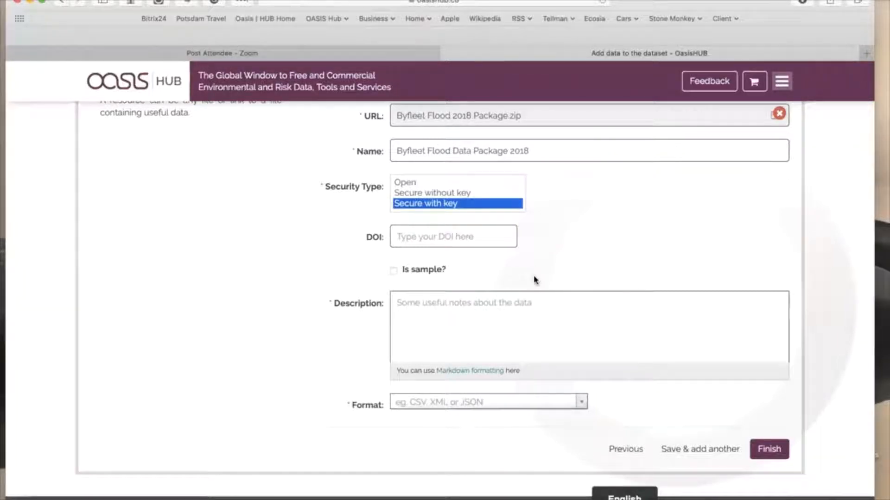
pyautogui.scroll(-1, 534, 278)
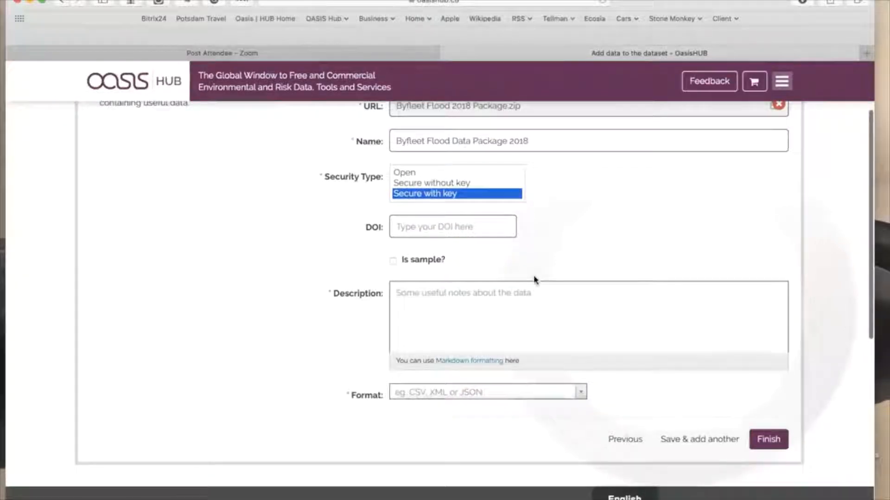
pyautogui.scroll(-5, 533, 278)
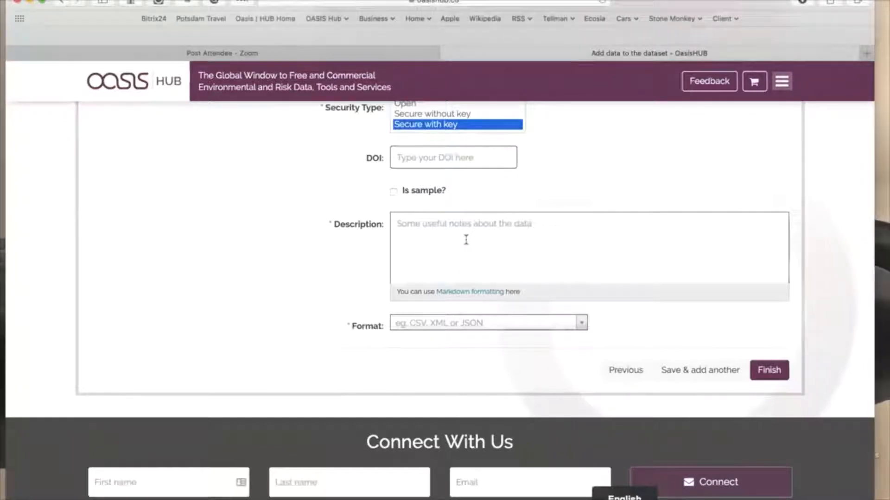
pyautogui.click(466, 241)
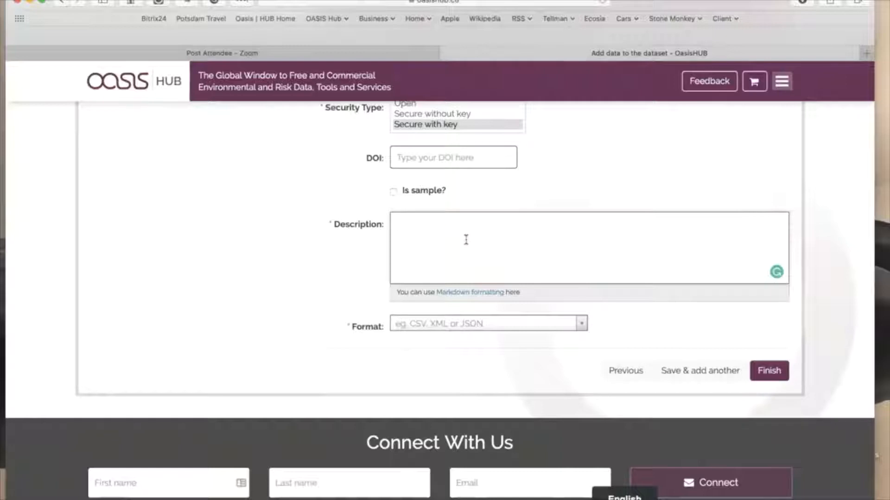
pyautogui.write('Flood data for the River Wey and Wey navigation for Byfleet area 2018. This package contains data and metadata, technical information and a handbook')
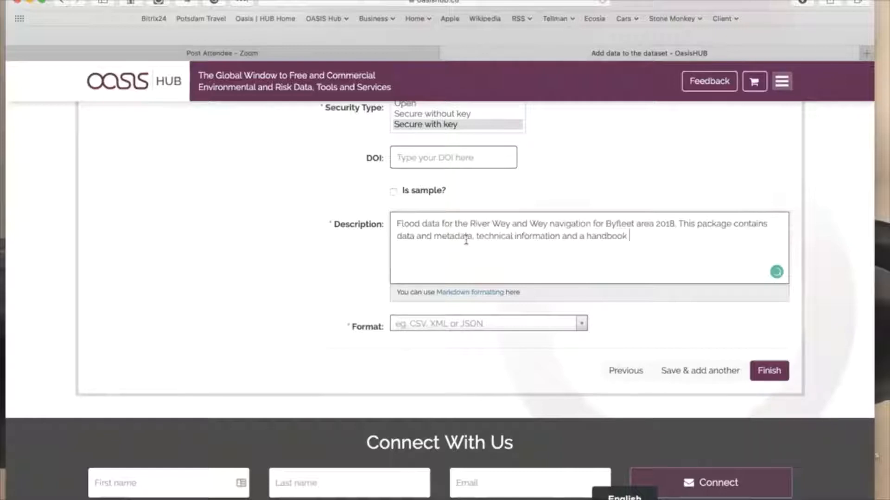
pyautogui.click(582, 324)
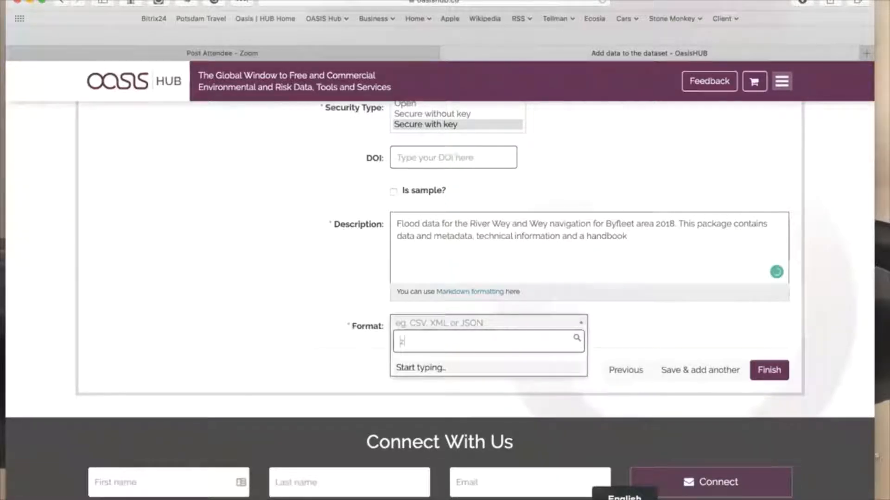
pyautogui.write('zip')
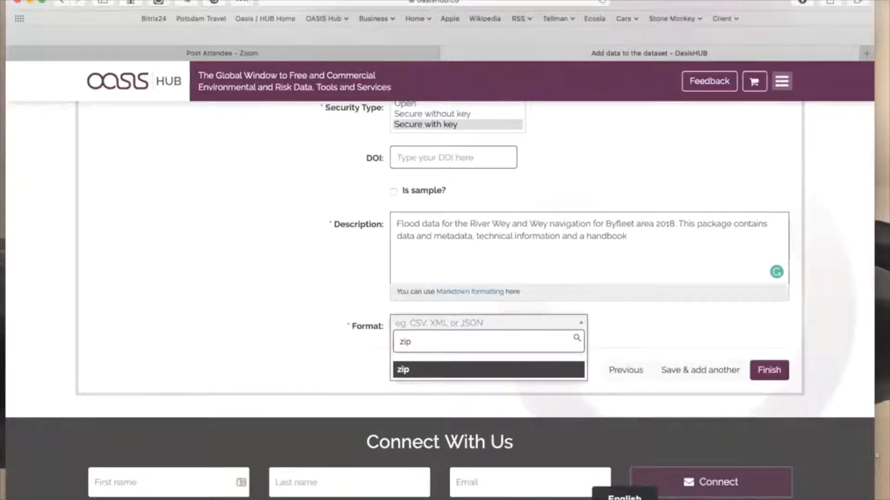
pyautogui.click(489, 371)
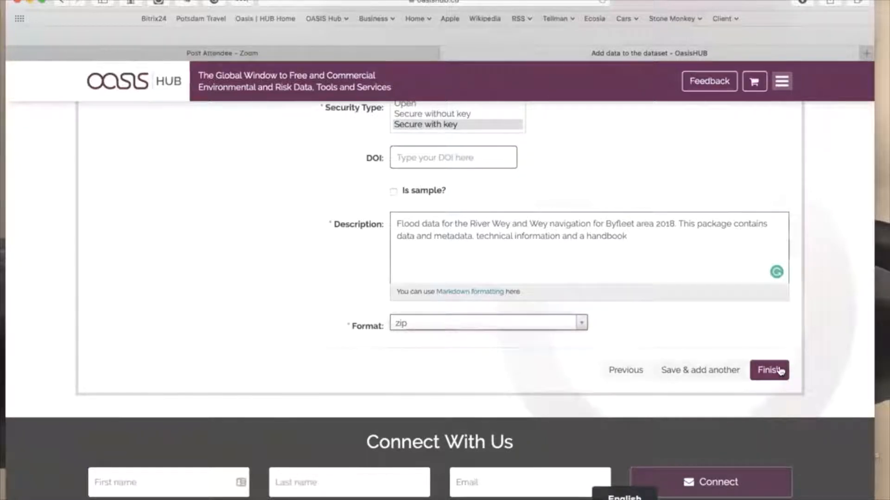
pyautogui.click(716, 373)
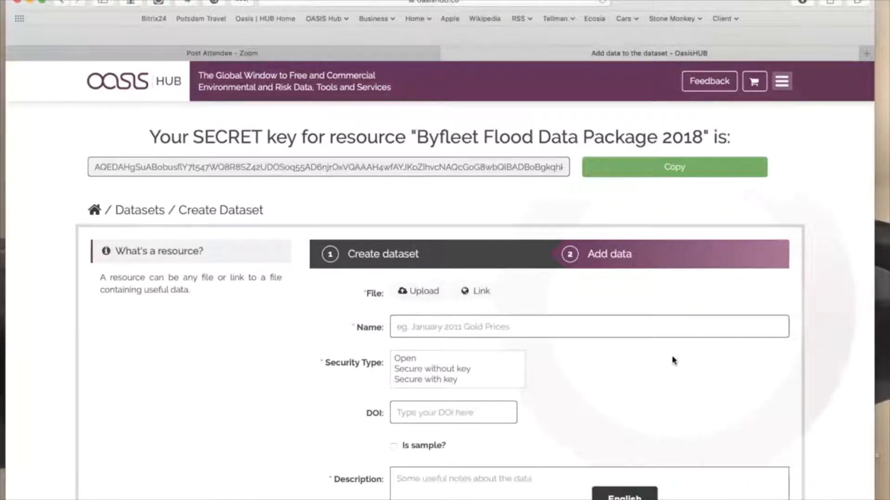
# Step: Copy the generated secret key for the Byfleet Flood Data Package 2018 resource
pyautogui.click(639, 174)
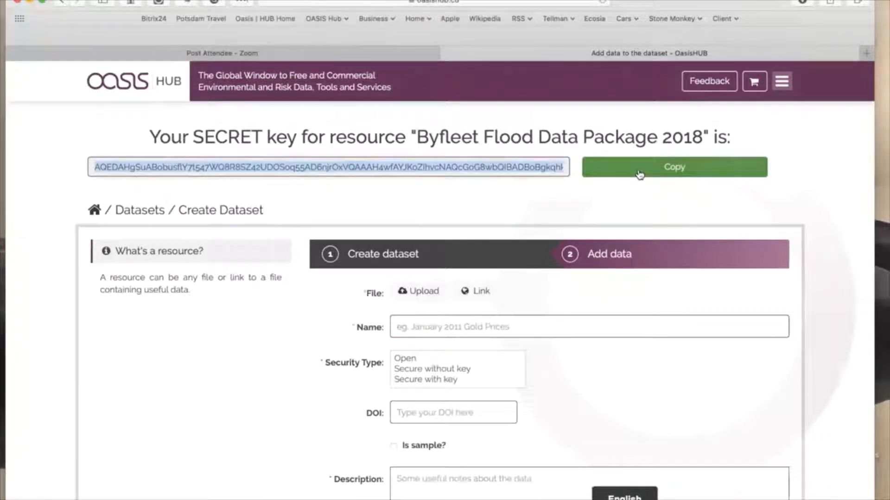
pyautogui.hotkey('ctrl', 'Up')
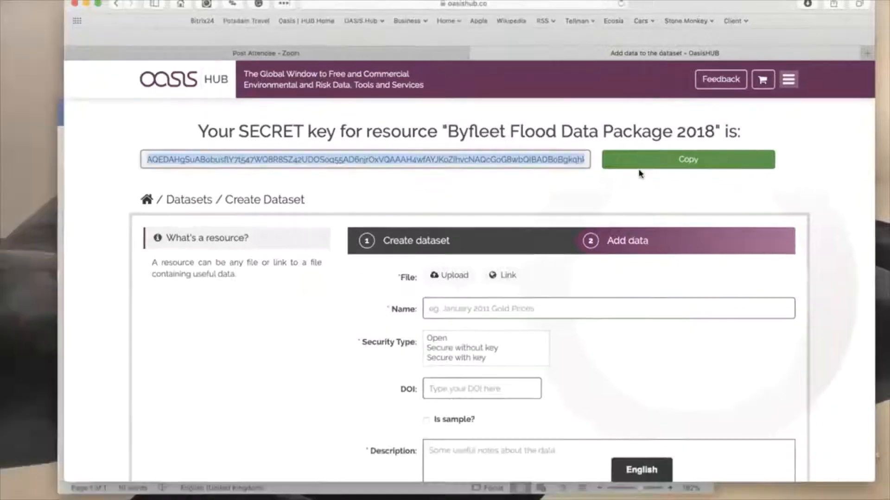
# Step: Paste the secret key under the title of the KEYS Word document
pyautogui.click(471, 431)
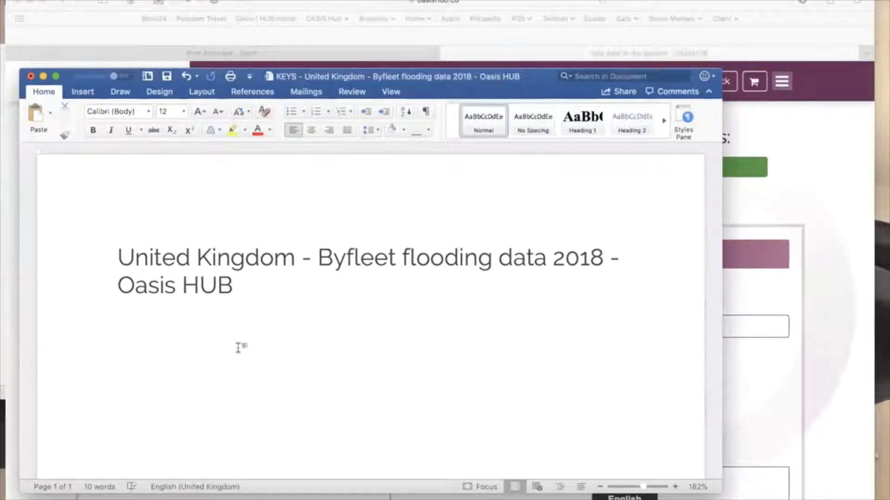
pyautogui.press('super+v')
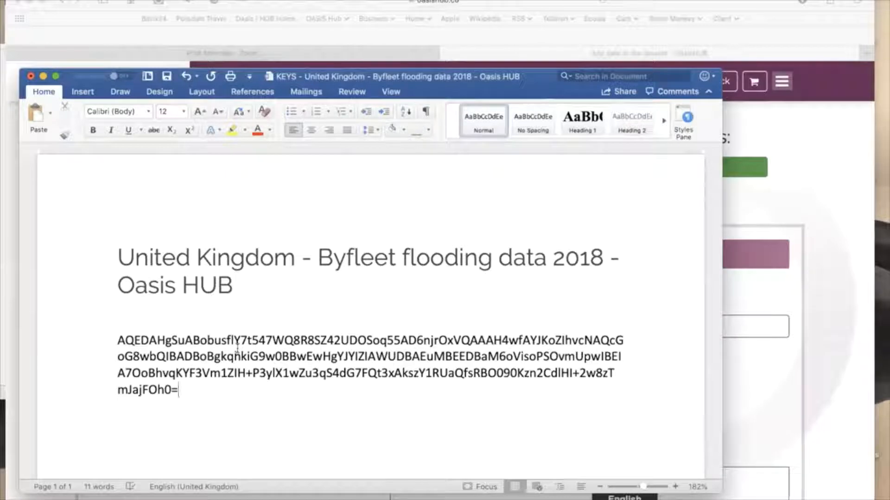
pyautogui.click(765, 391)
pyautogui.scroll(-3, 548, 300)
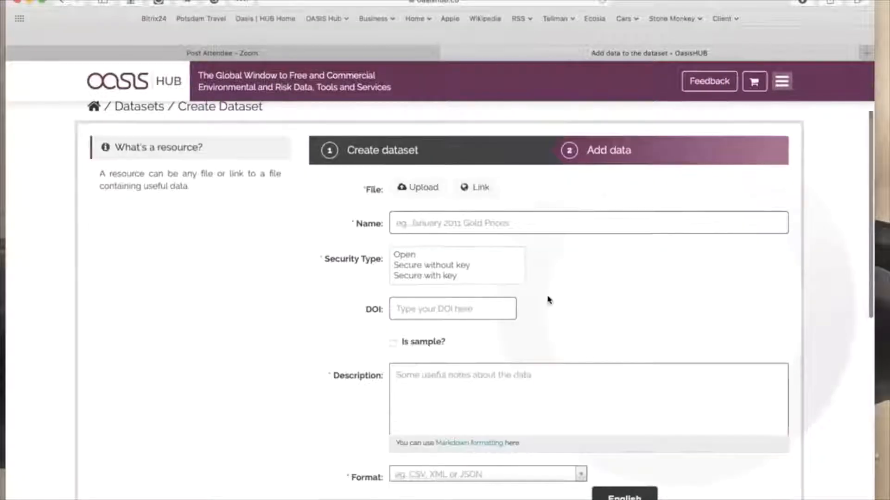
# Step: Upload the accessing-climate PDF and name the resource Byfleet Climate Data
pyautogui.click(425, 189)
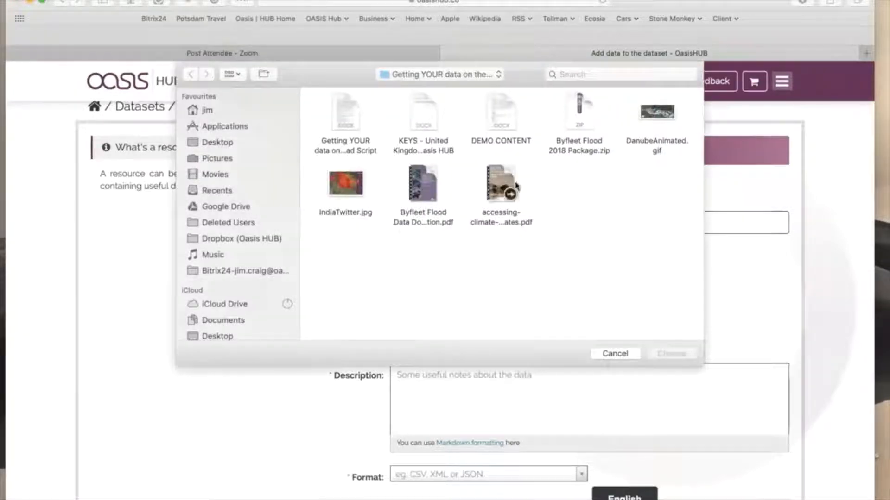
pyautogui.click(509, 187)
pyautogui.click(658, 354)
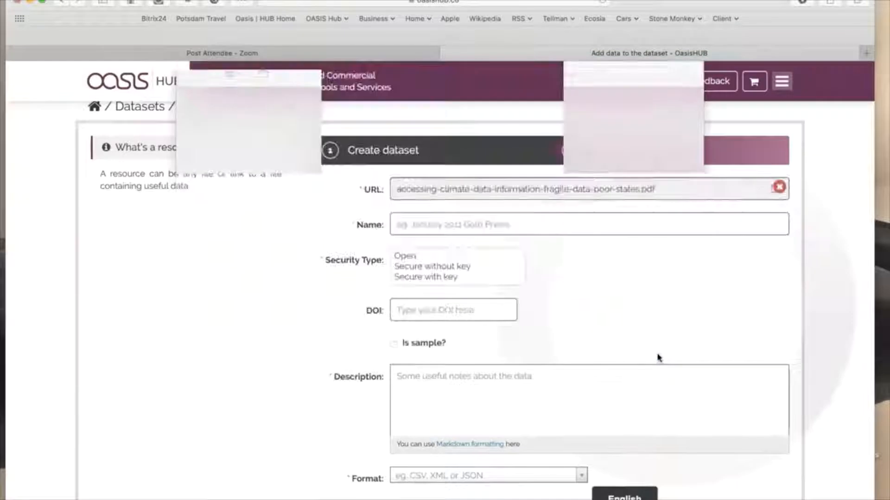
pyautogui.click(419, 226)
pyautogui.write('By')
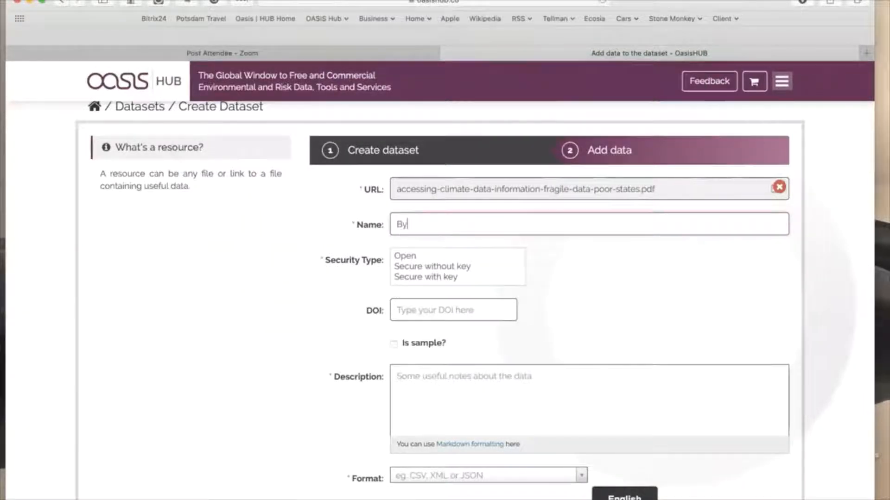
pyautogui.write('fleet Climate Data')
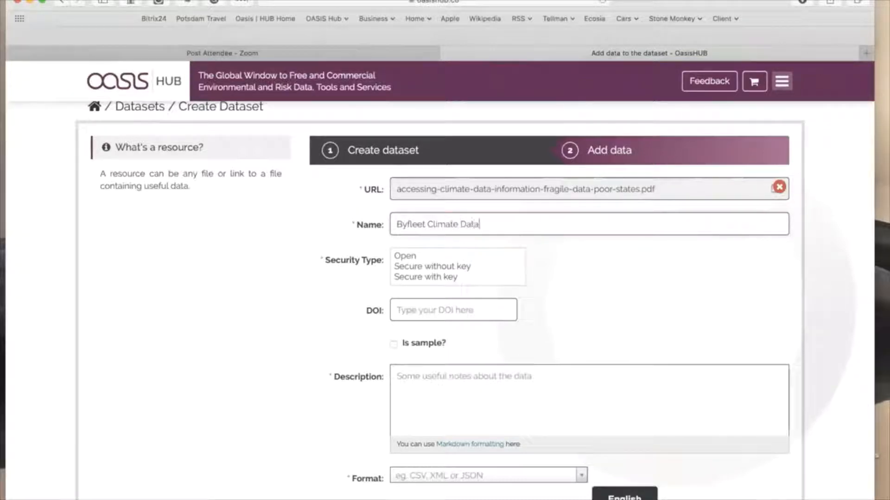
pyautogui.click(283, 306)
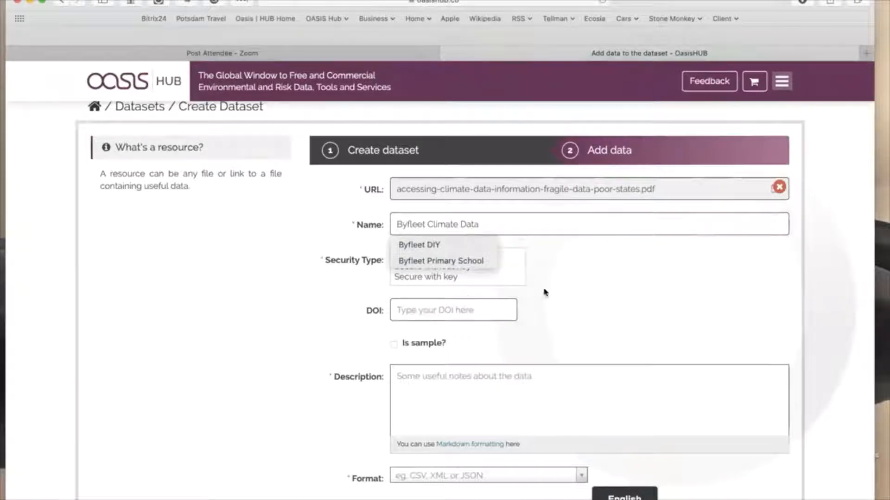
# Step: Set Security Type to Open, the description to 'Climete change', and Format to PDF
pyautogui.click(507, 257)
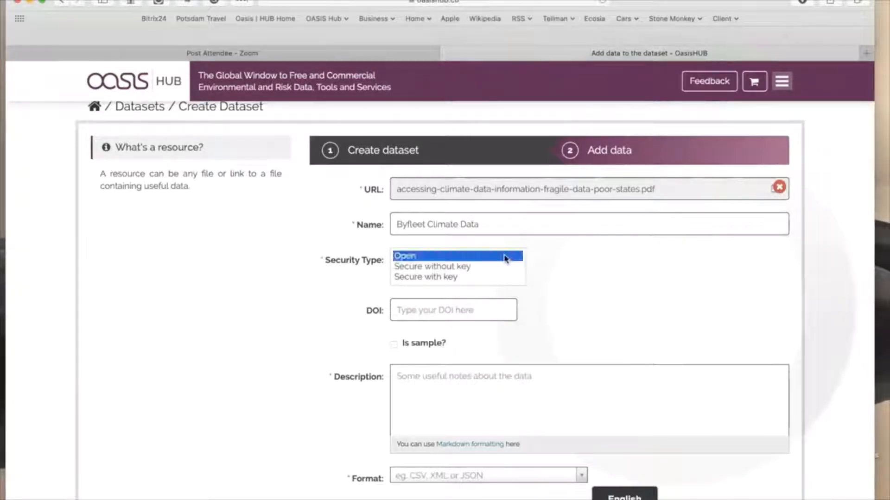
pyautogui.scroll(-3, 649, 331)
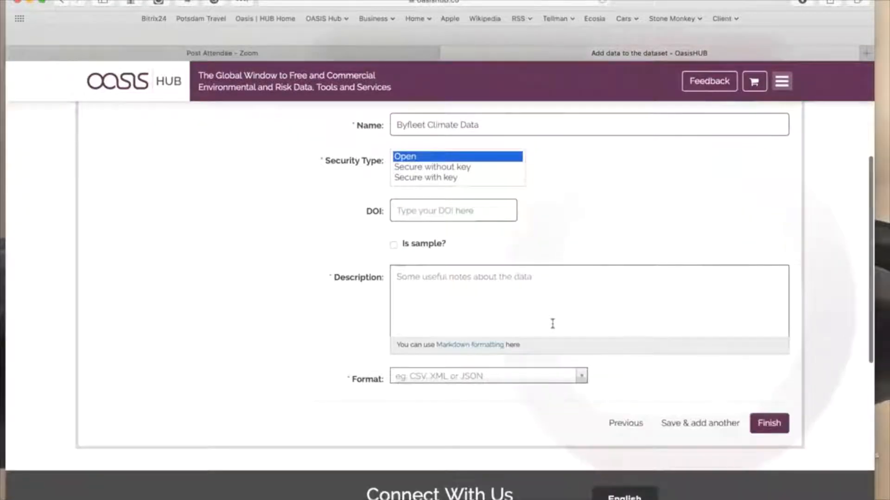
pyautogui.click(495, 289)
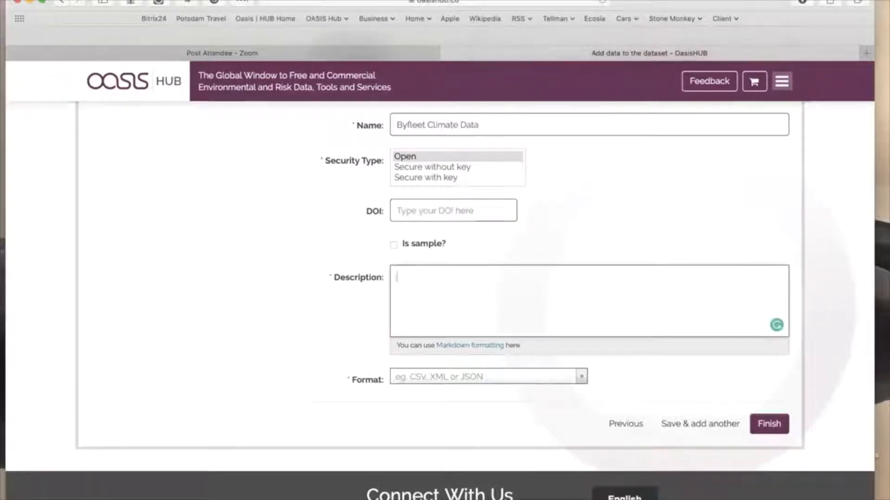
pyautogui.write('Clime')
pyautogui.write('te change')
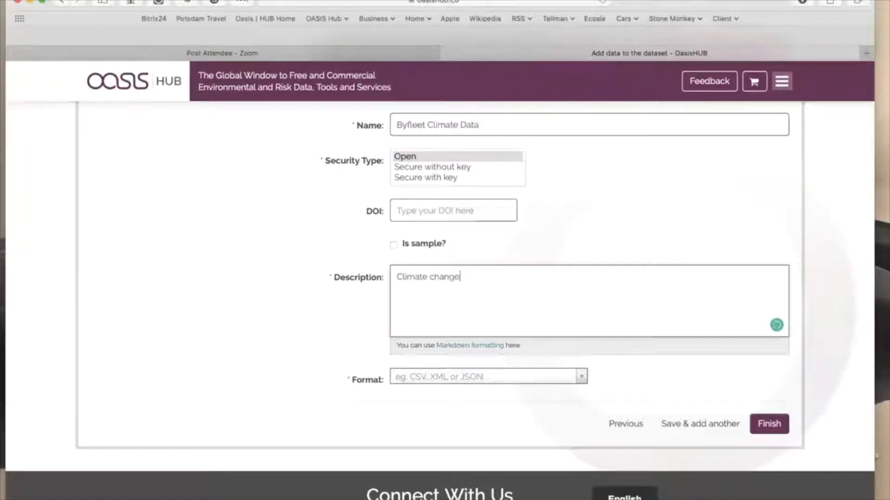
pyautogui.click(468, 377)
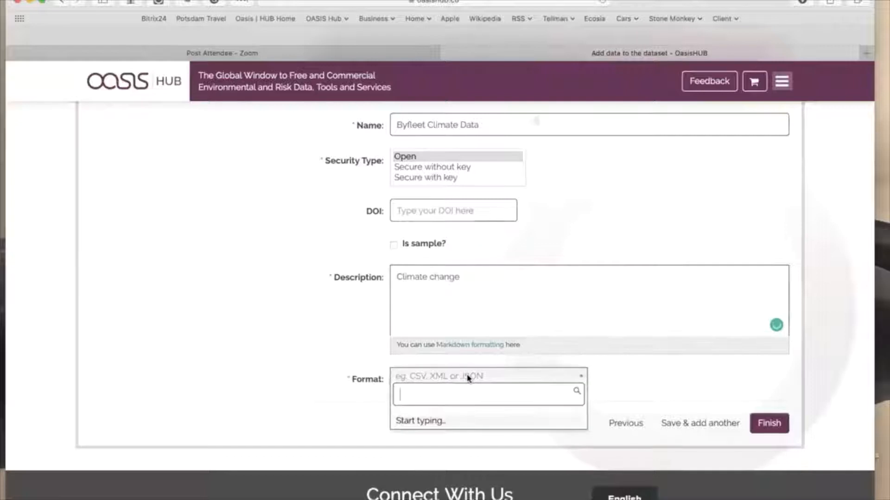
pyautogui.write('PDF')
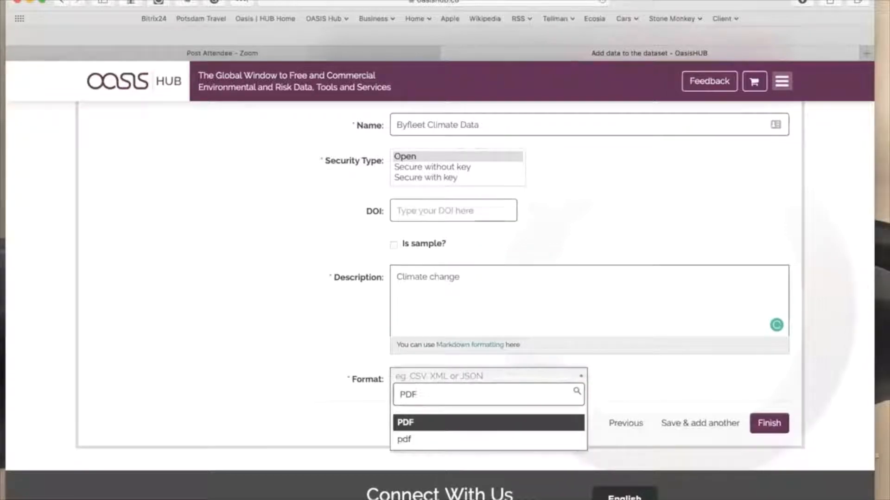
pyautogui.click(436, 422)
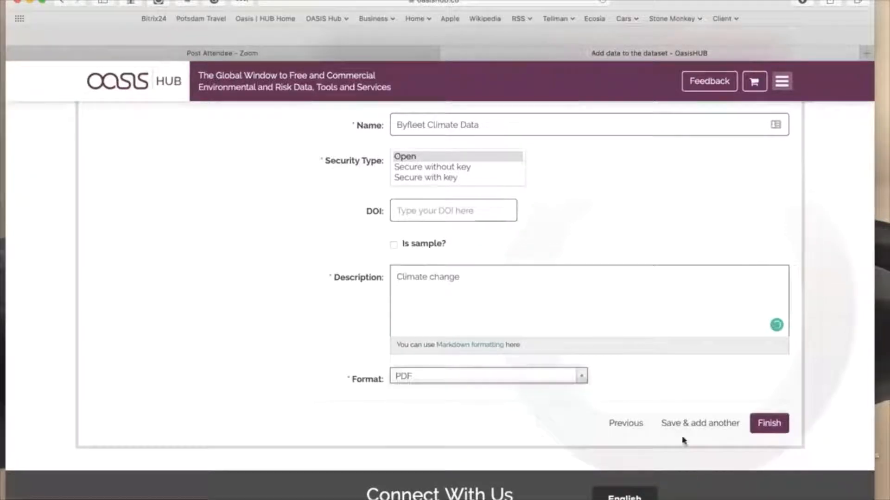
# Step: Finish the resource and scroll through the private Byfleet flooding data 2018 dataset page
pyautogui.click(765, 426)
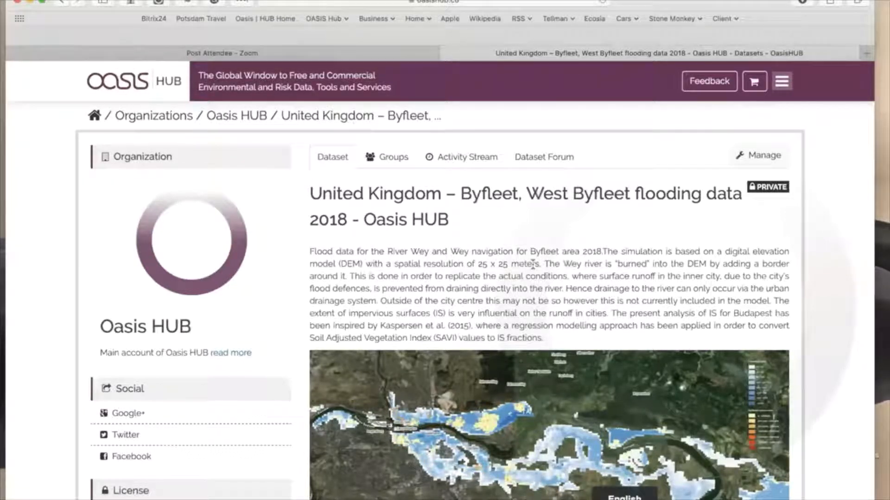
pyautogui.scroll(-1, 532, 264)
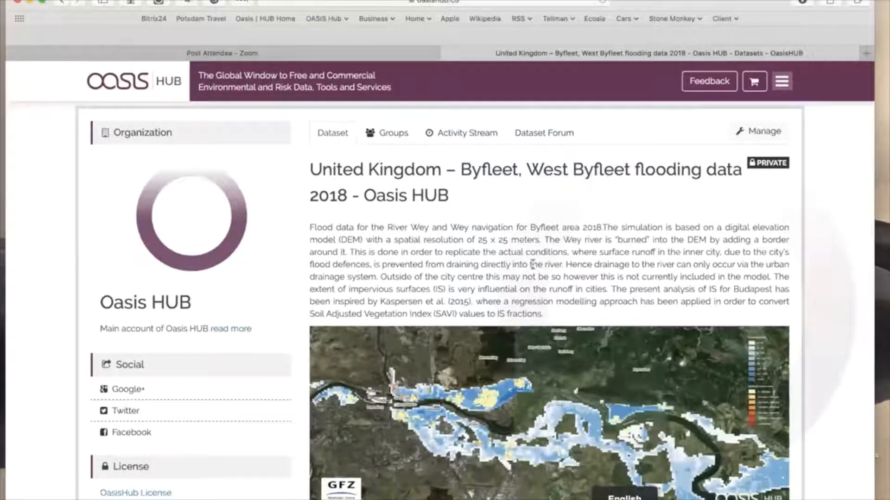
pyautogui.scroll(-3, 532, 264)
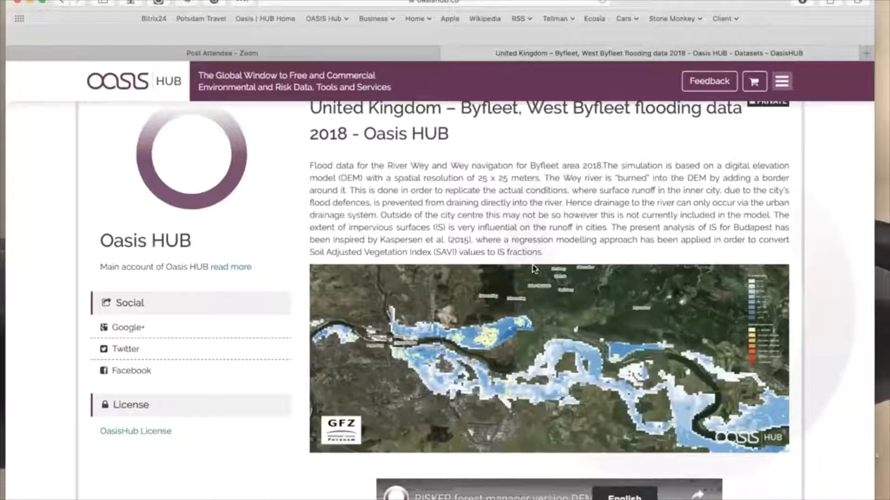
pyautogui.scroll(5, 534, 269)
pyautogui.scroll(-5, 355, 320)
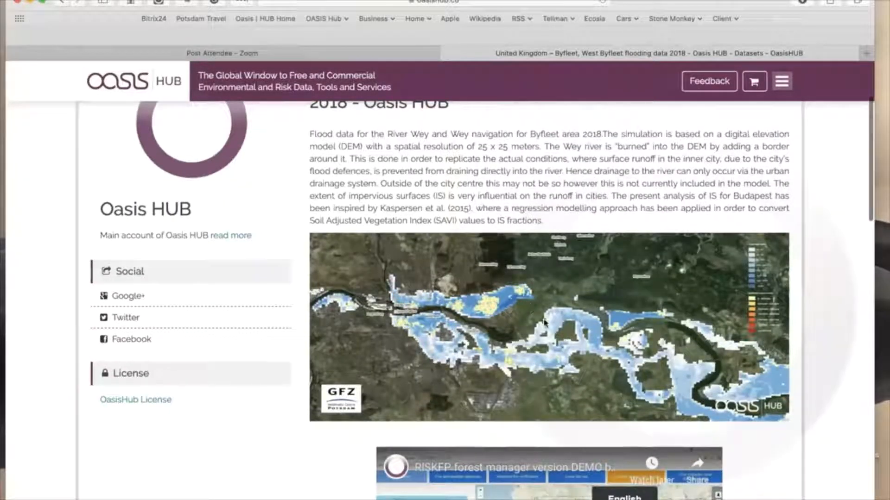
pyautogui.scroll(-1, 544, 322)
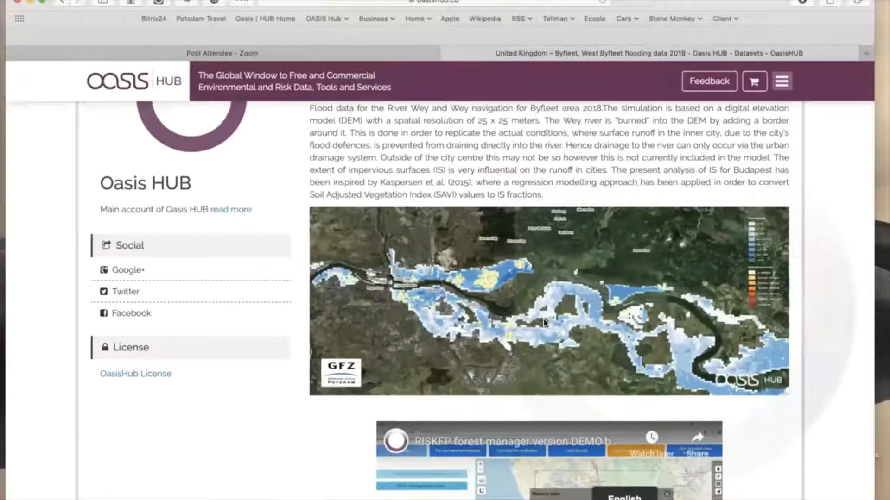
pyautogui.scroll(-5, 545, 323)
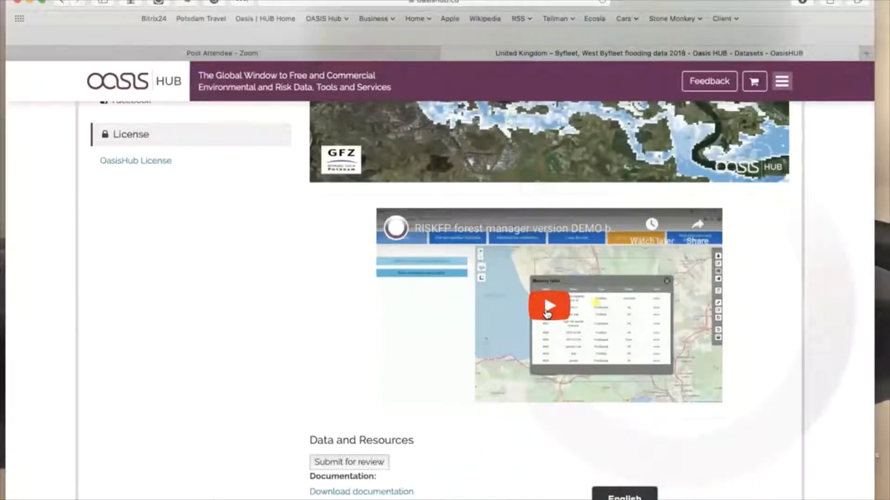
# Step: Play and pause the embedded YouTube video, dismiss More videos, and scroll back up
pyautogui.click(547, 314)
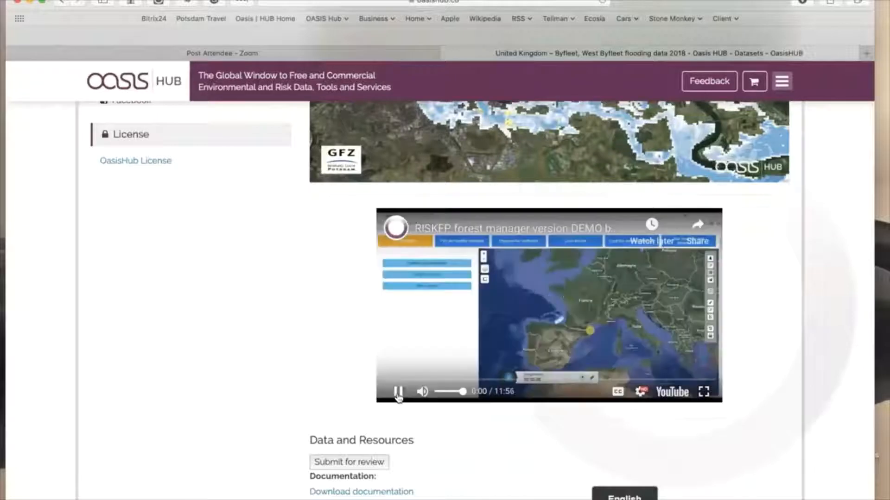
pyautogui.click(398, 391)
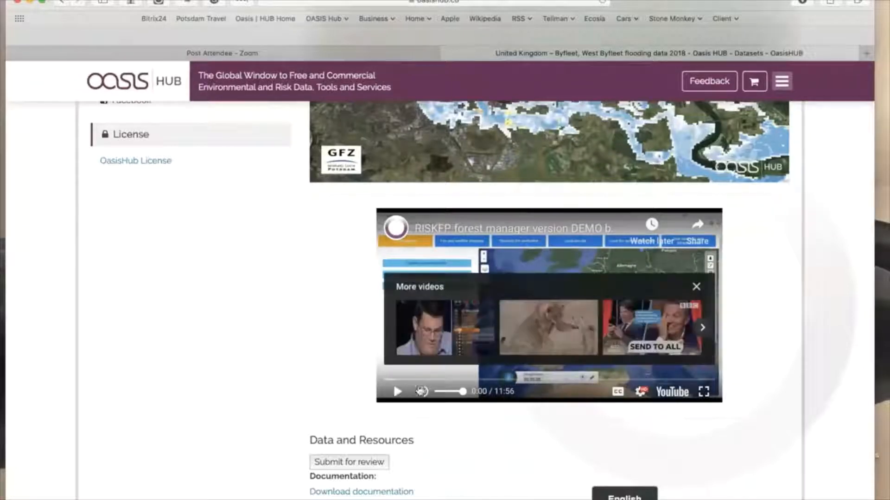
pyautogui.click(696, 287)
pyautogui.scroll(-1, 769, 305)
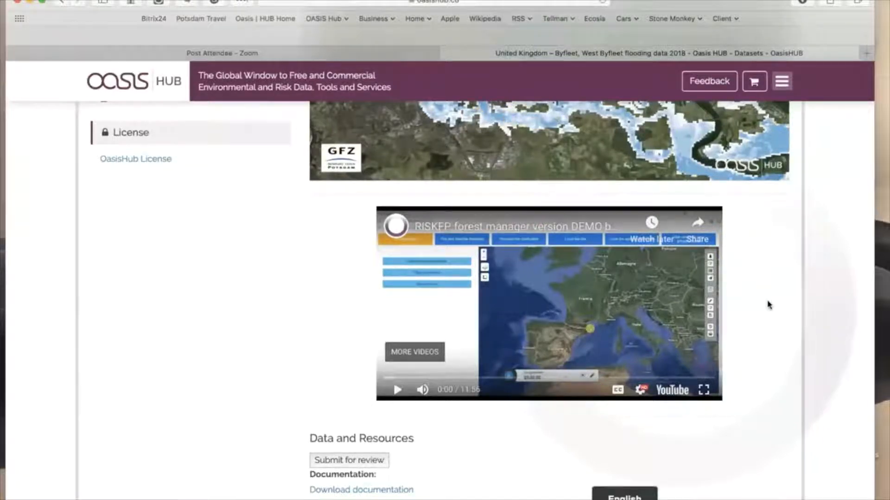
pyautogui.scroll(8, 768, 305)
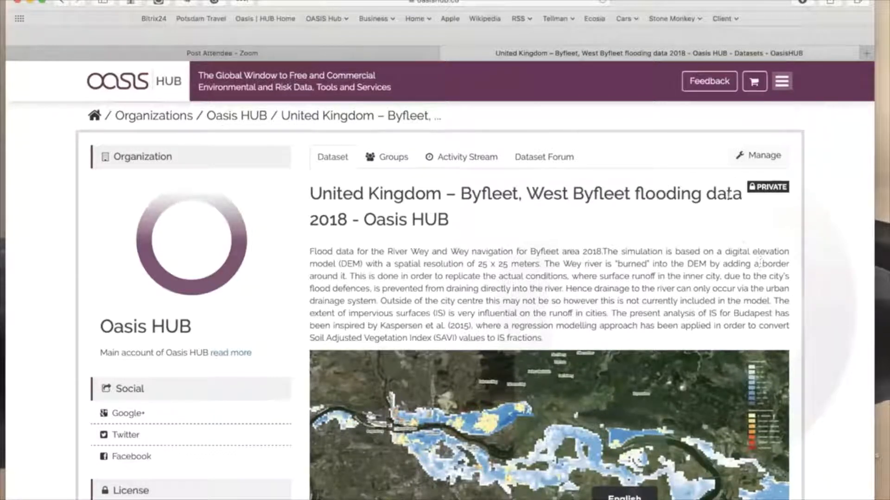
pyautogui.click(760, 159)
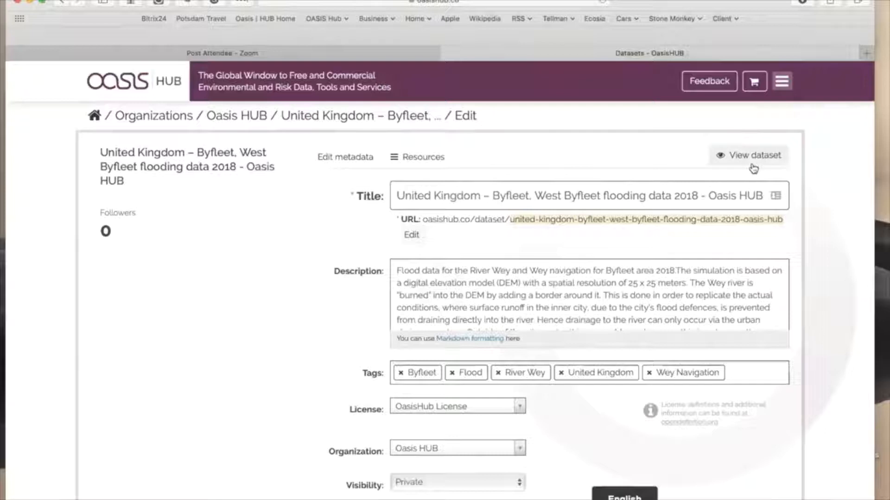
pyautogui.click(430, 159)
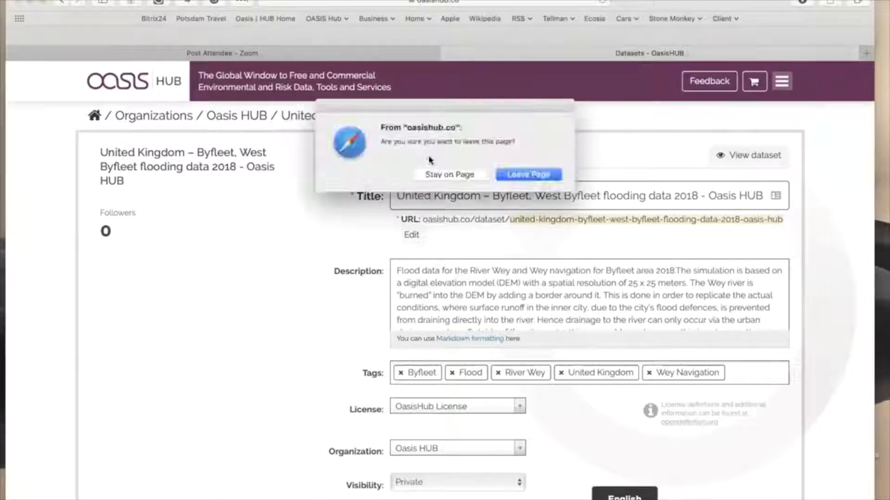
pyautogui.click(527, 175)
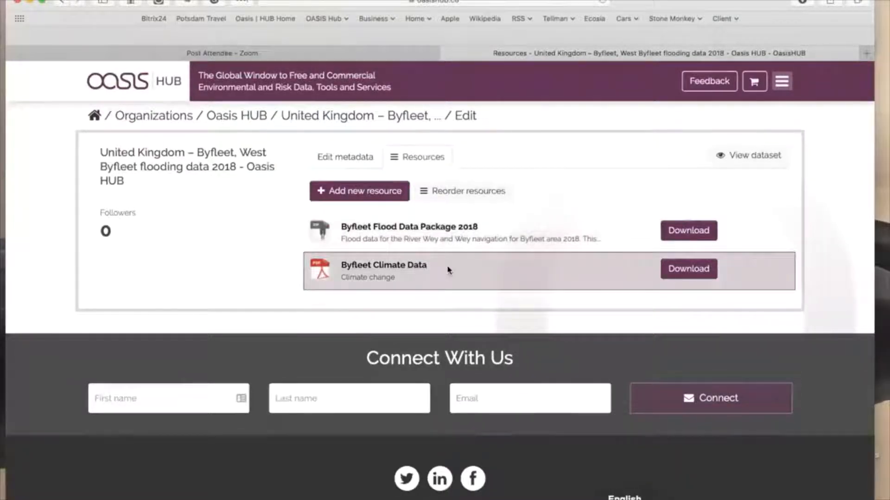
pyautogui.click(410, 268)
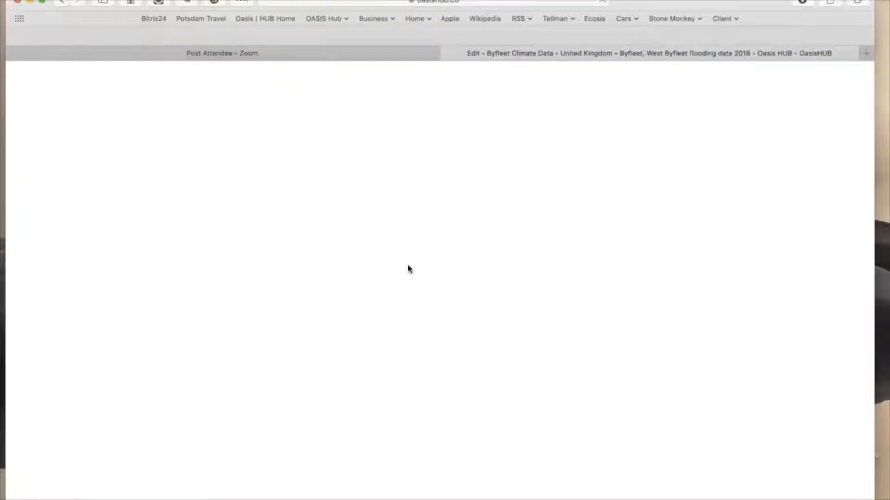
pyautogui.scroll(-3, 407, 269)
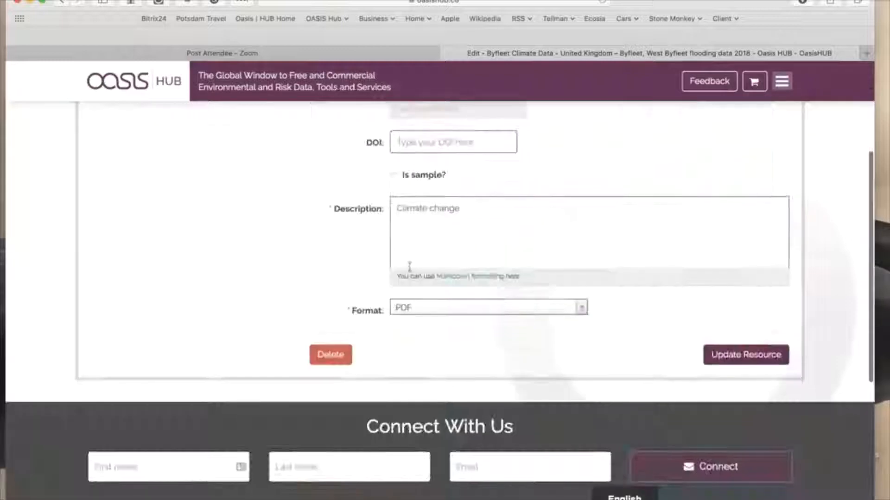
pyautogui.scroll(4, 458, 305)
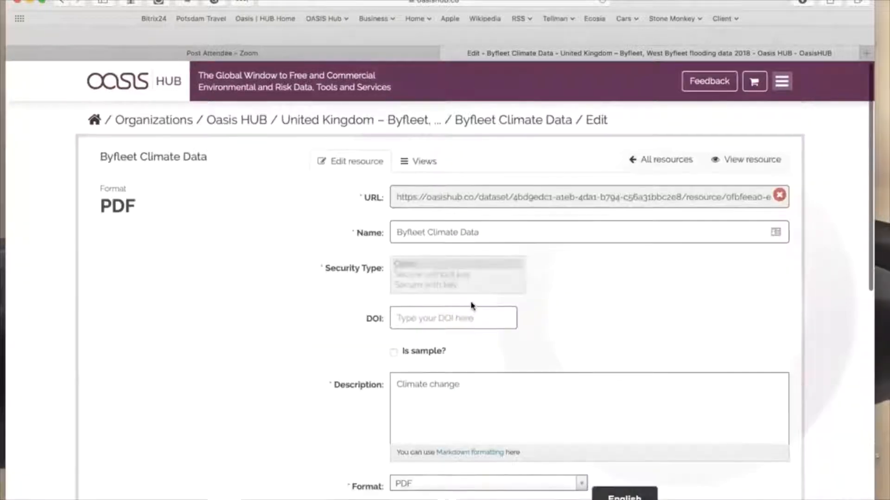
pyautogui.click(667, 157)
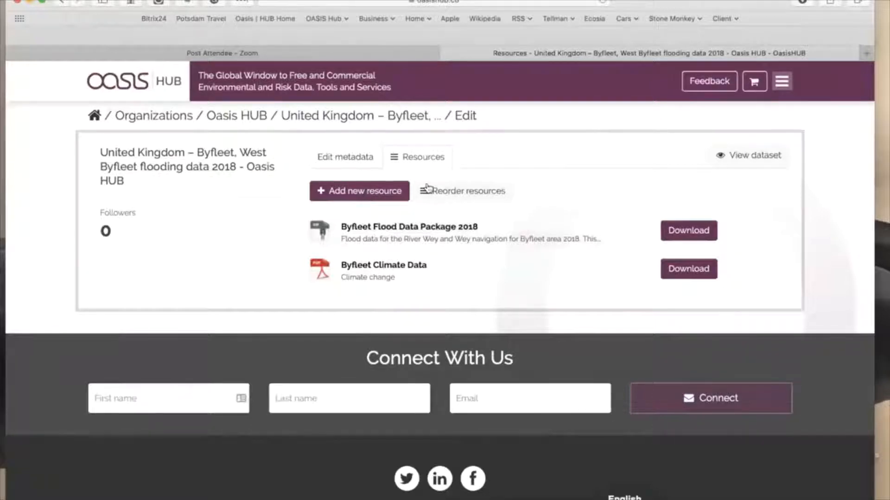
pyautogui.click(762, 164)
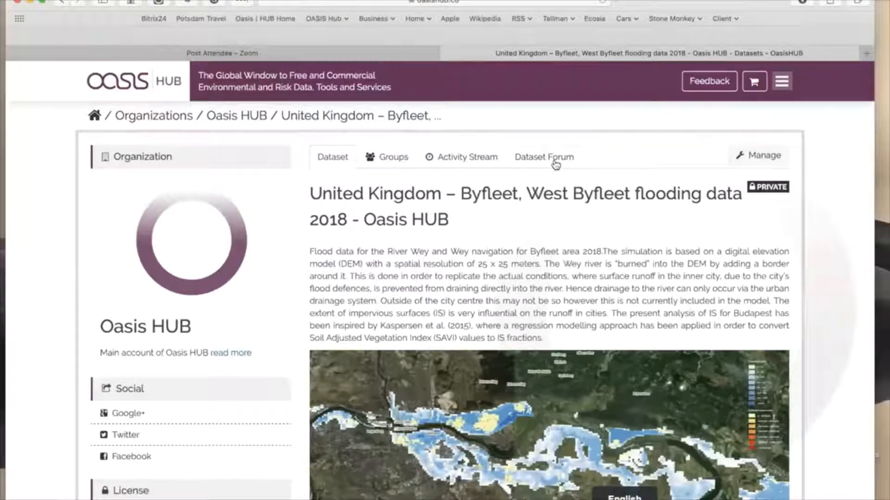
pyautogui.click(554, 161)
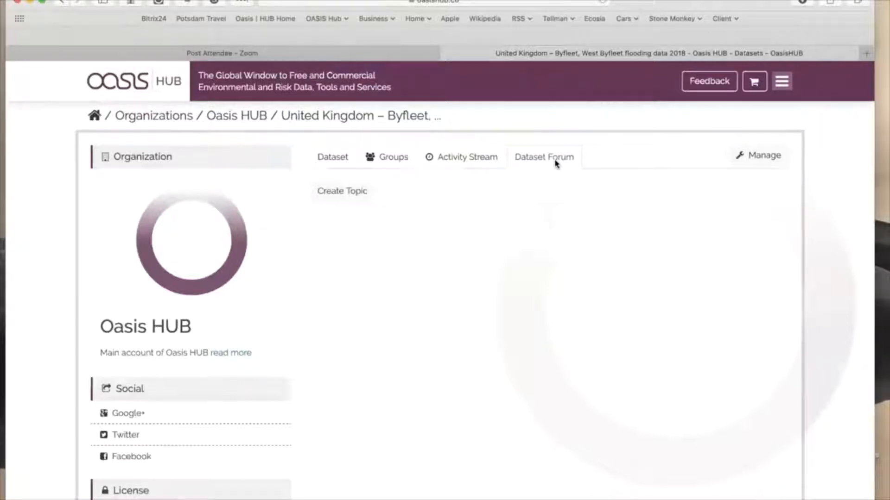
pyautogui.click(340, 162)
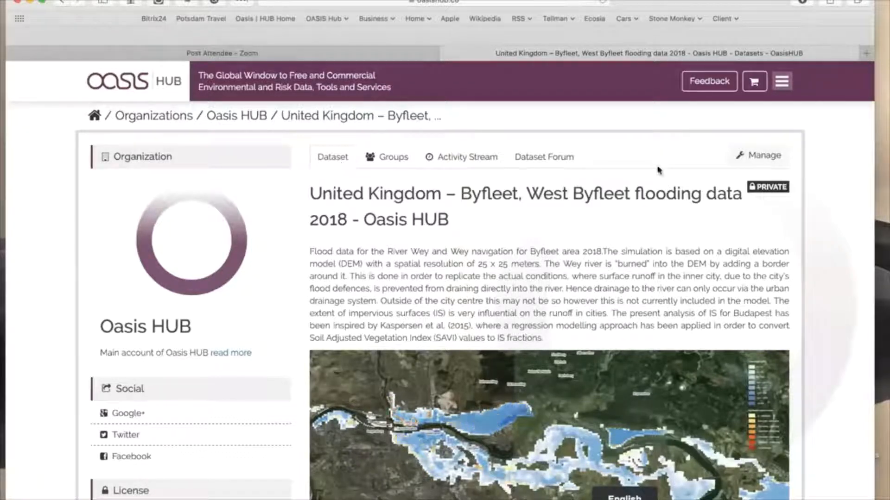
# Step: Change the Byfleet flooding dataset's Visibility from Private to Public and update the dataset
pyautogui.click(772, 156)
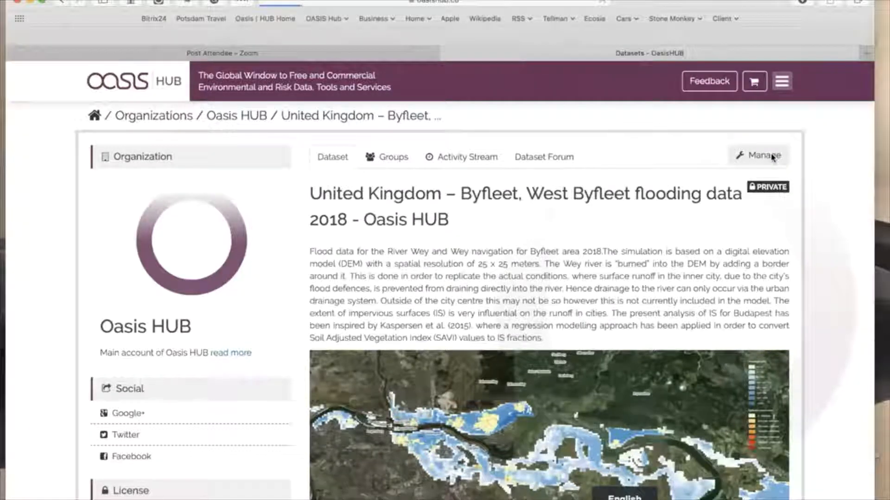
pyautogui.scroll(-5, 682, 260)
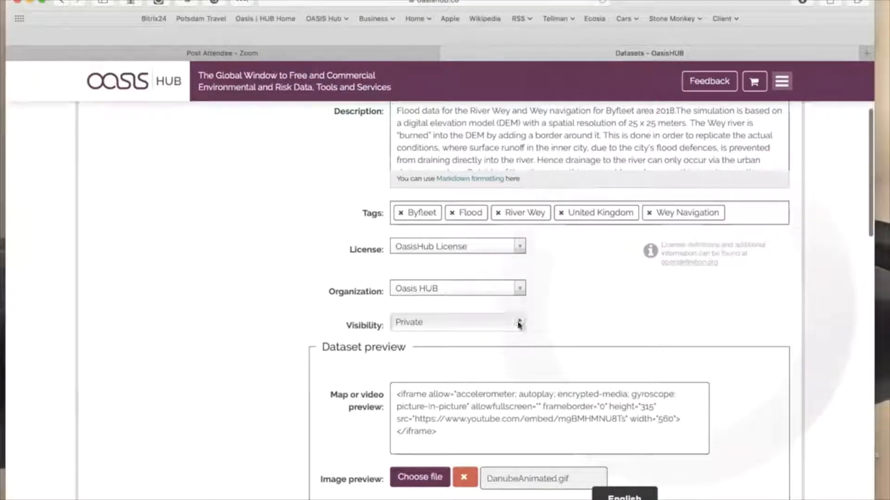
pyautogui.click(520, 324)
pyautogui.click(487, 337)
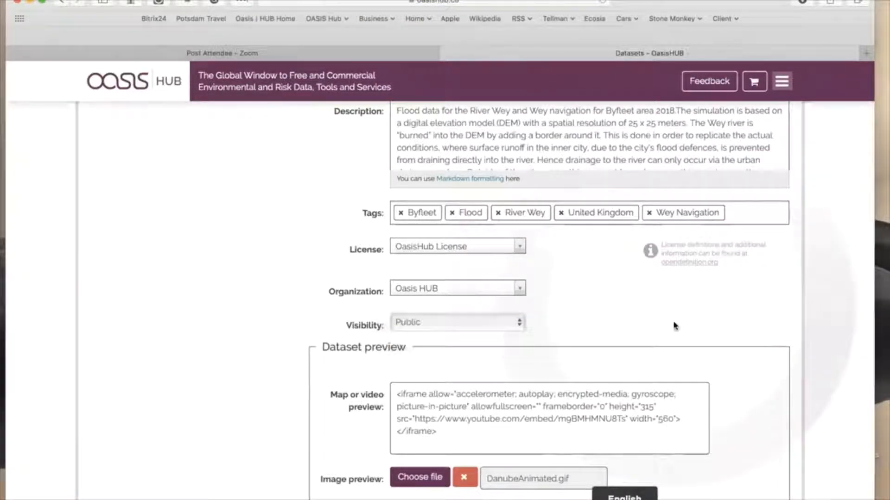
pyautogui.scroll(-10, 705, 323)
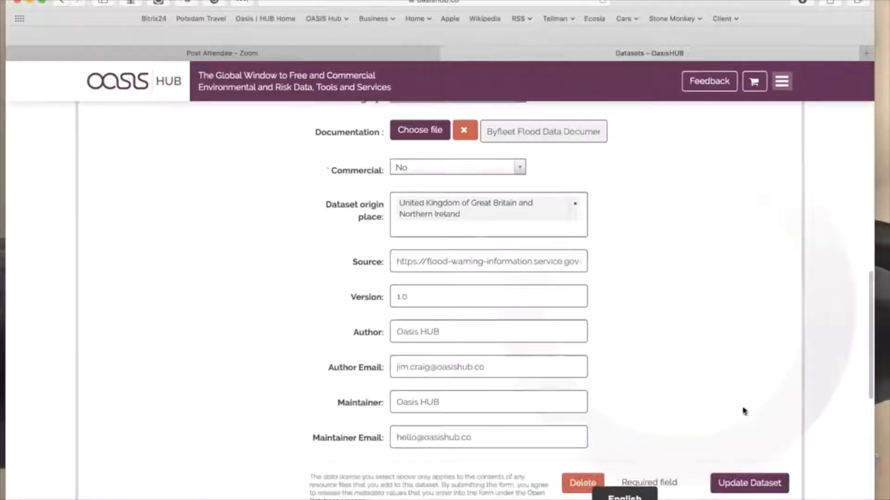
pyautogui.click(747, 489)
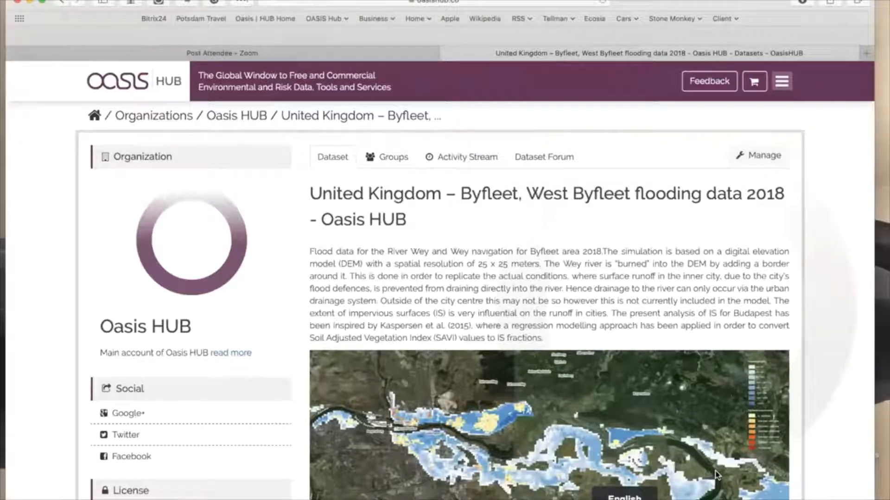
# Step: Scroll to Data and Resources and open the More information page for Byfleet Flood Data Package 2018
pyautogui.scroll(-5, 702, 321)
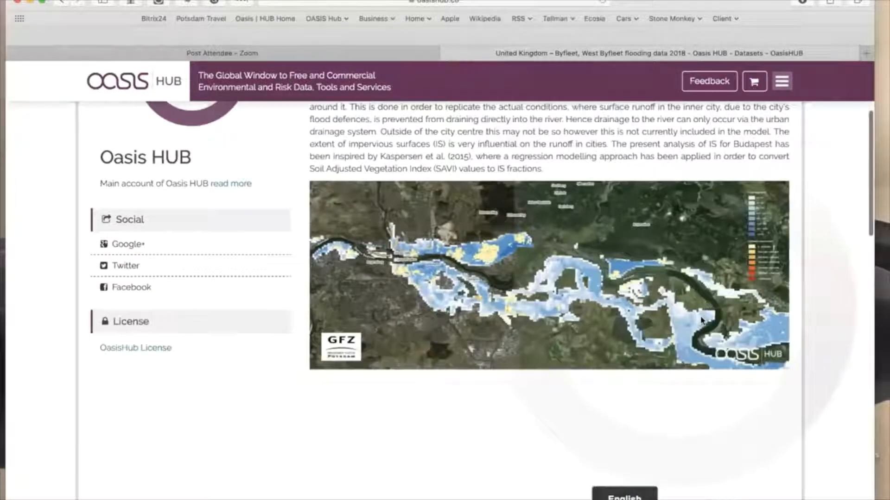
pyautogui.scroll(-4, 702, 321)
pyautogui.scroll(-6, 702, 320)
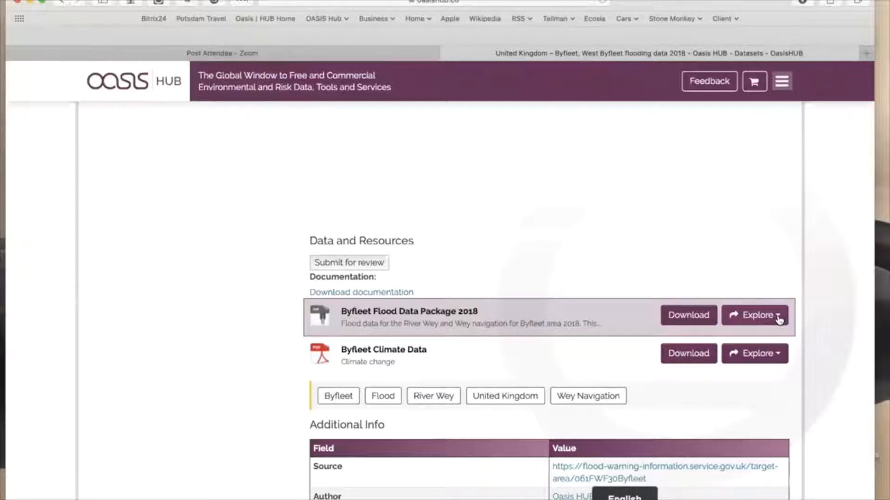
pyautogui.scroll(10, 779, 320)
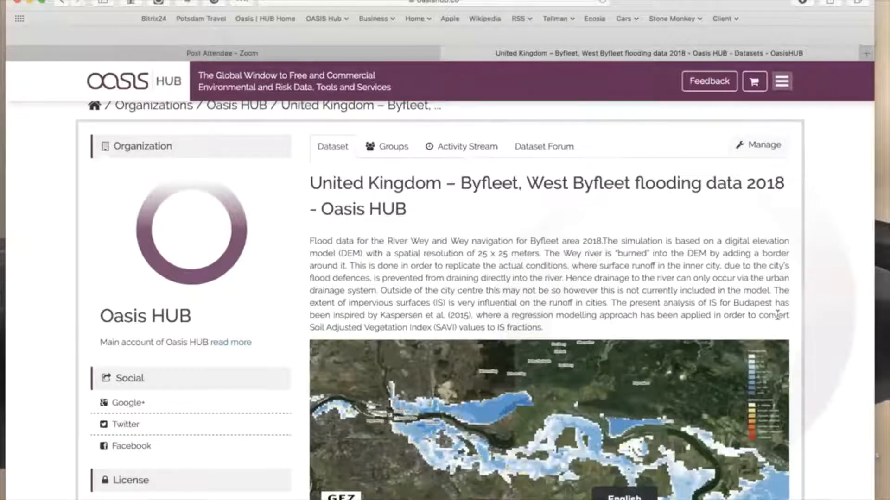
pyautogui.scroll(-6, 776, 315)
pyautogui.scroll(-5, 777, 315)
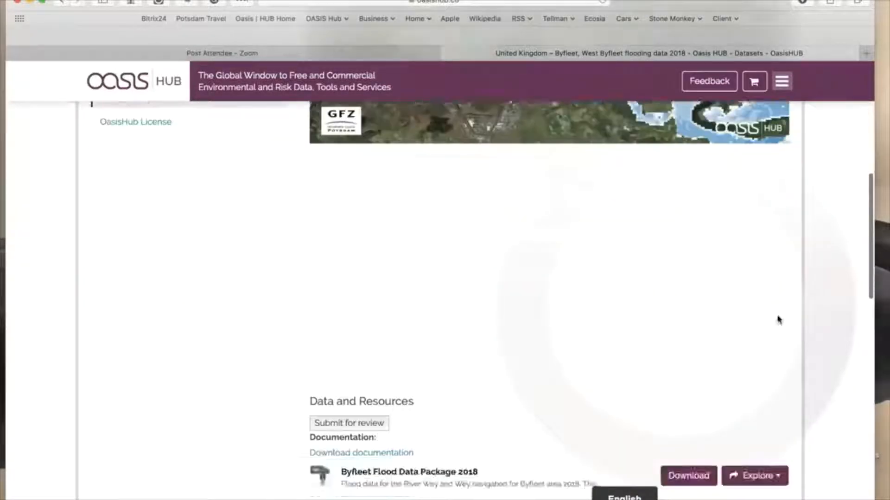
pyautogui.scroll(-2, 777, 318)
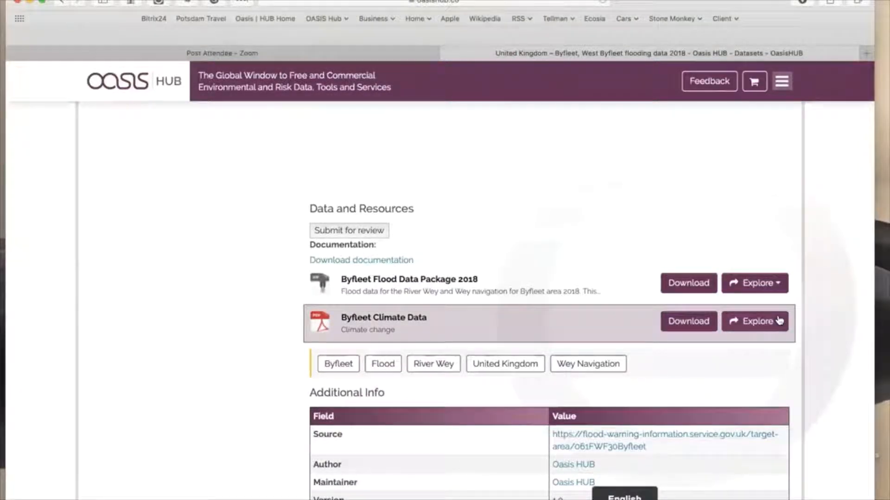
pyautogui.click(777, 290)
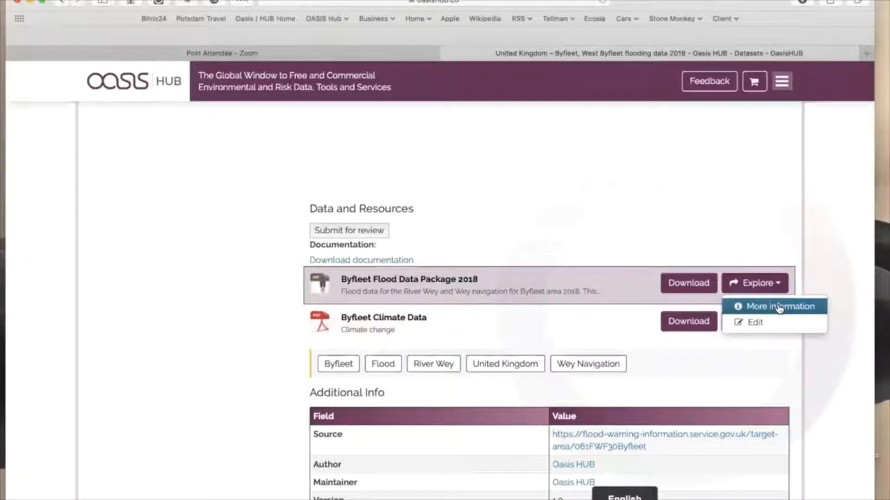
pyautogui.click(779, 308)
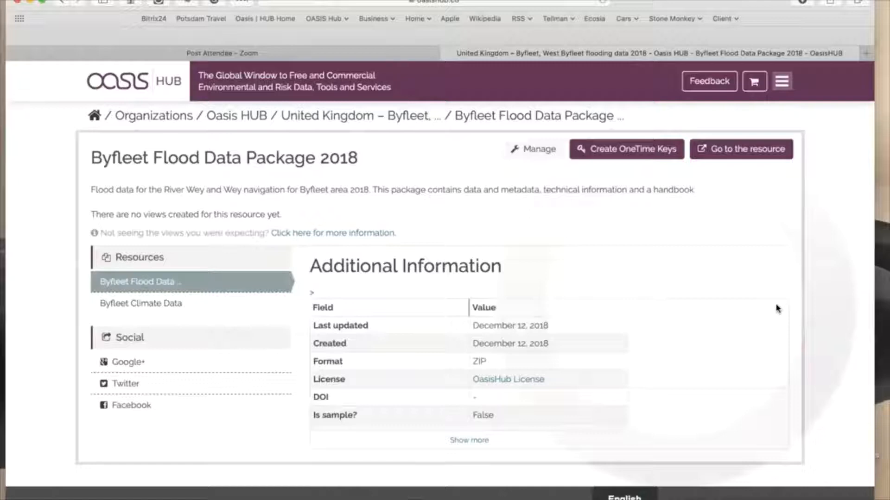
# Step: Start a new one-time key and copy the master key from the Word KEYS document into position
pyautogui.click(629, 153)
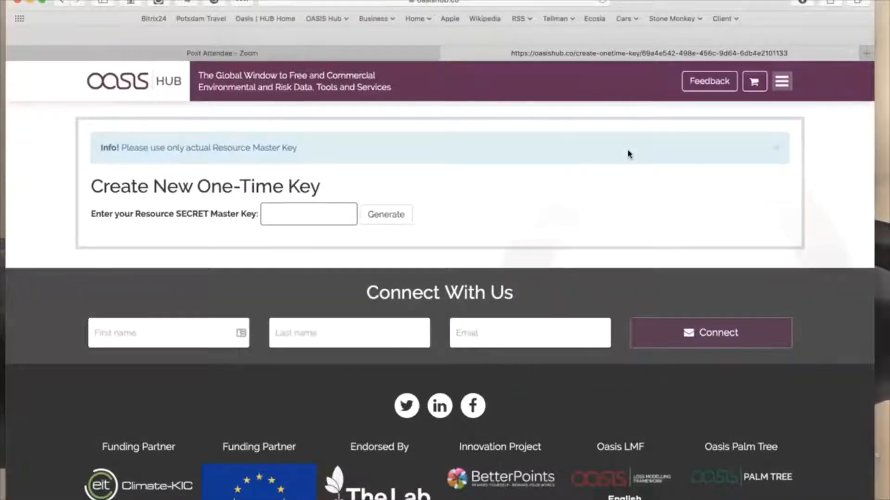
pyautogui.hotkey('ctrl', 'Up')
pyautogui.click(543, 397)
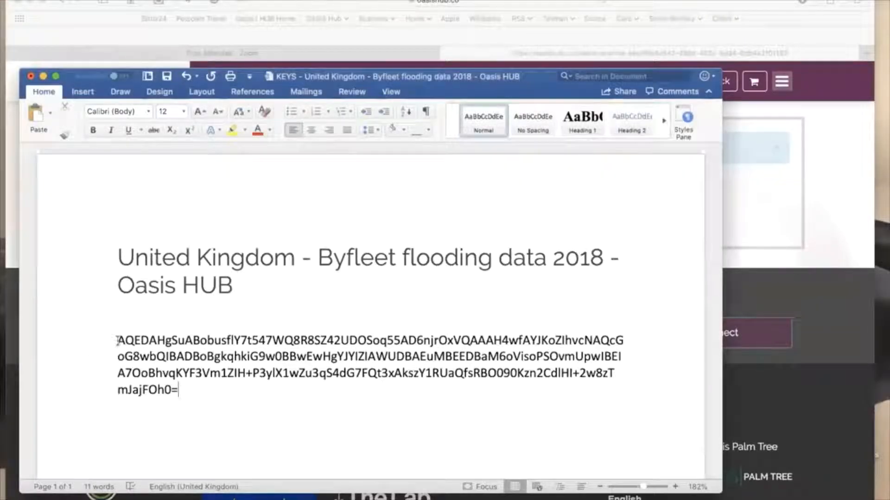
pyautogui.moveTo(117, 341); pyautogui.dragTo(199, 389)
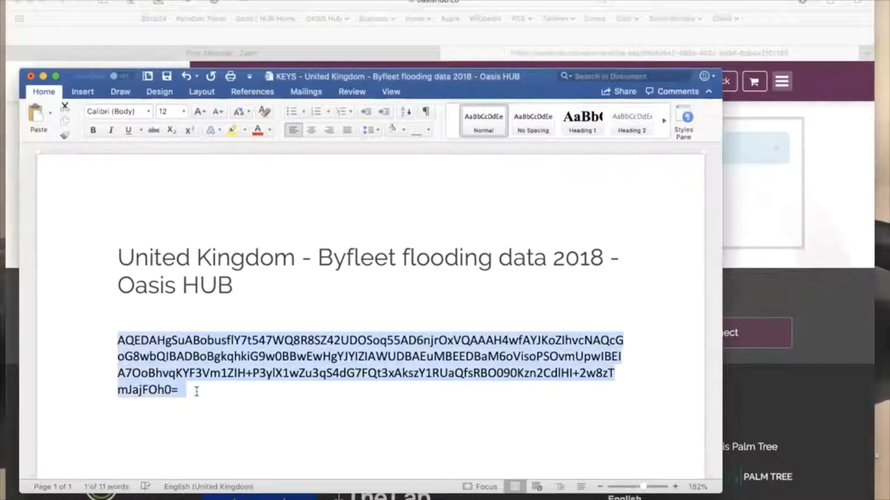
pyautogui.click(751, 245)
pyautogui.click(298, 214)
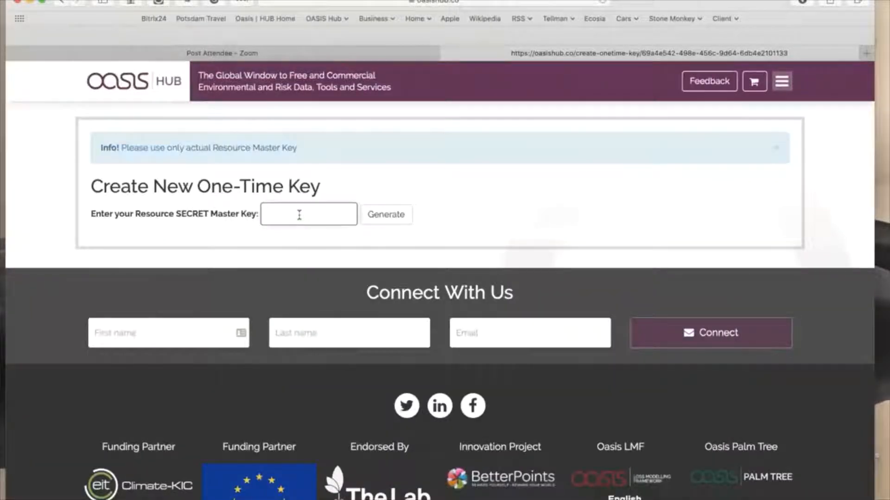
# Step: Paste the master key, generate the one-time key and select it
pyautogui.press('super+v')
pyautogui.click(384, 222)
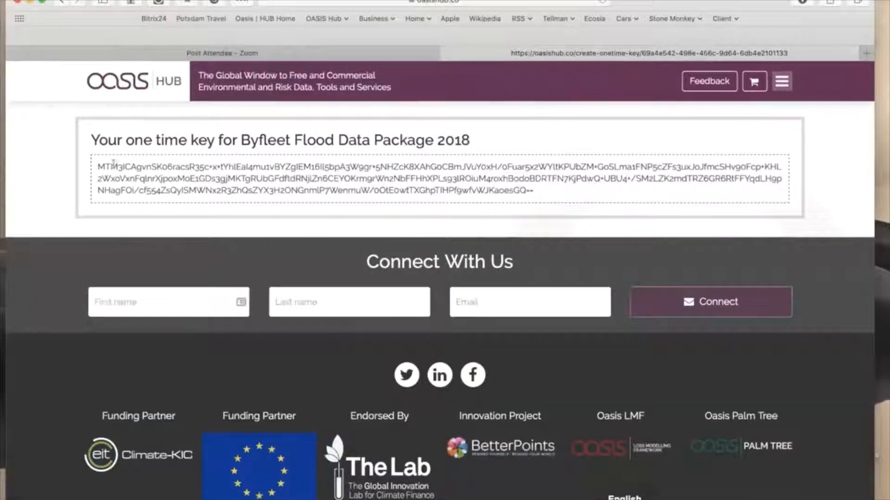
pyautogui.moveTo(98, 166); pyautogui.dragTo(536, 185)
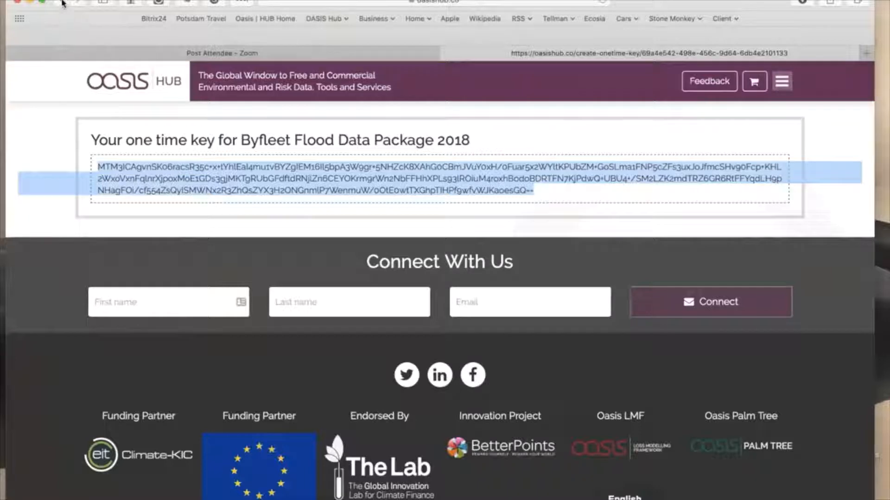
# Step: Go back two pages to the flood data package resource page
pyautogui.click(62, 2)
pyautogui.click(62, 2)
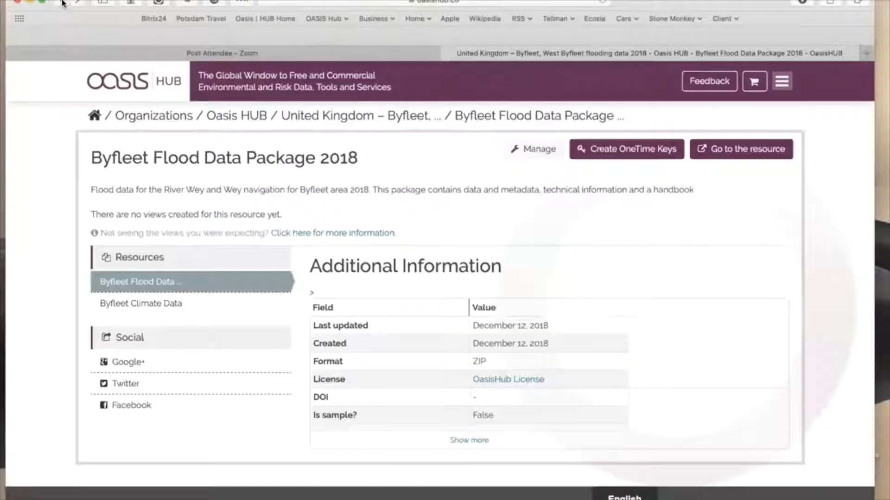
pyautogui.moveTo(185, 494)
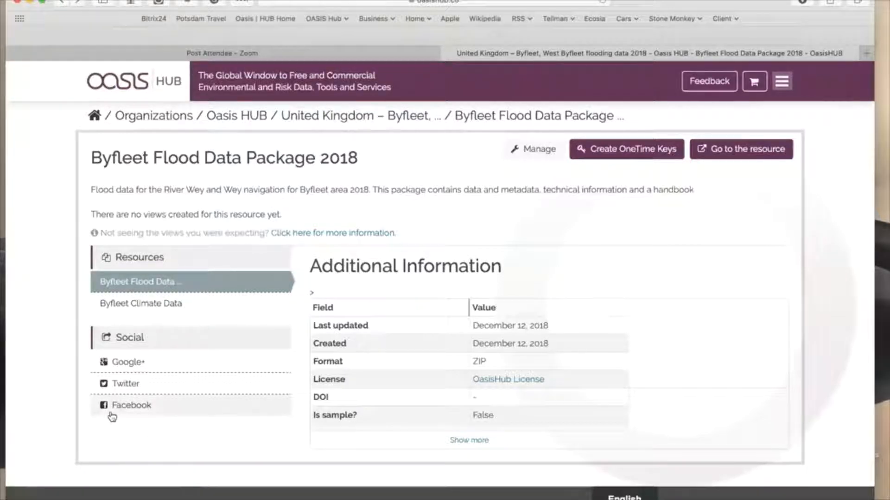
pyautogui.hotkey('ctrl', 'Up')
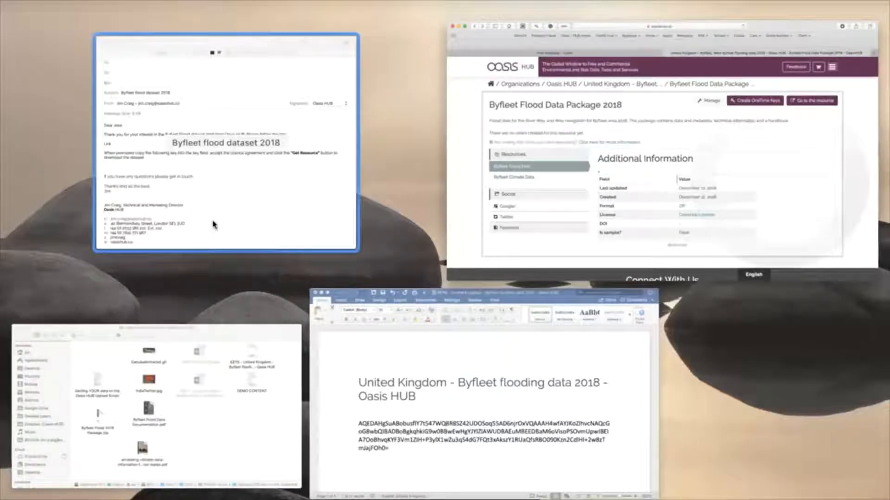
# Step: Paste the one-time key into the draft email, then open the resource's Accept License Terms download page
pyautogui.click(213, 225)
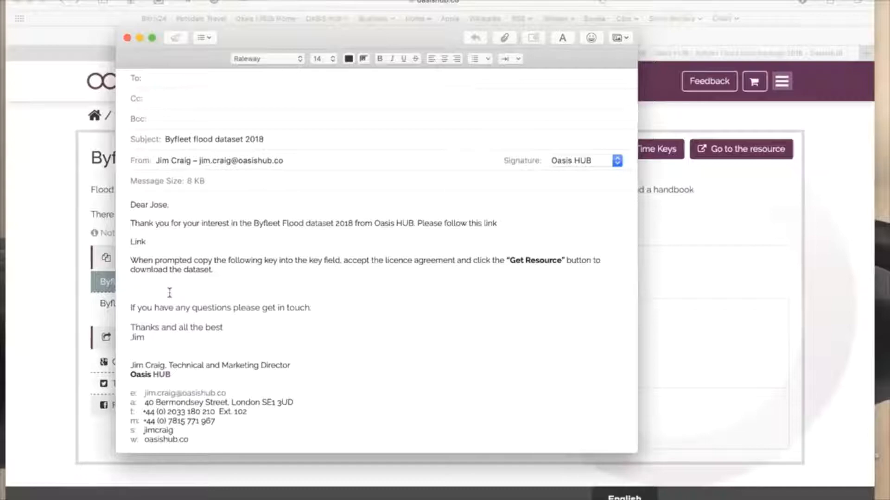
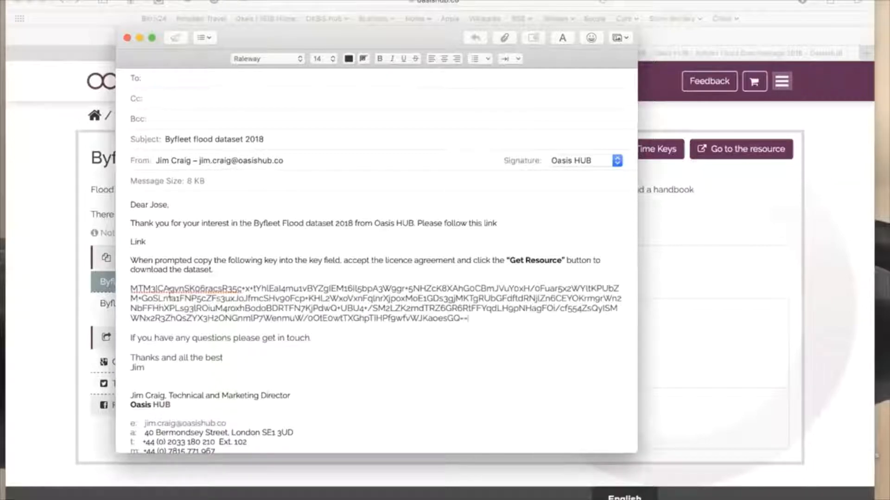
pyautogui.click(163, 241)
pyautogui.click(777, 313)
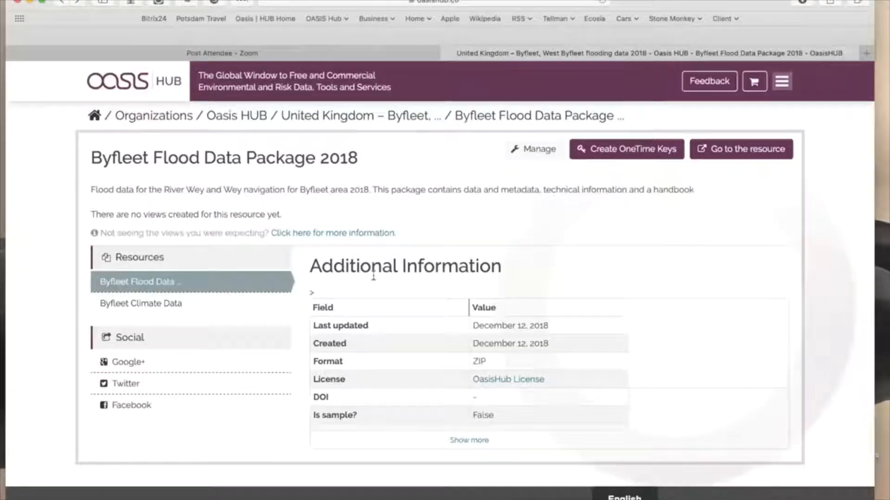
pyautogui.click(758, 155)
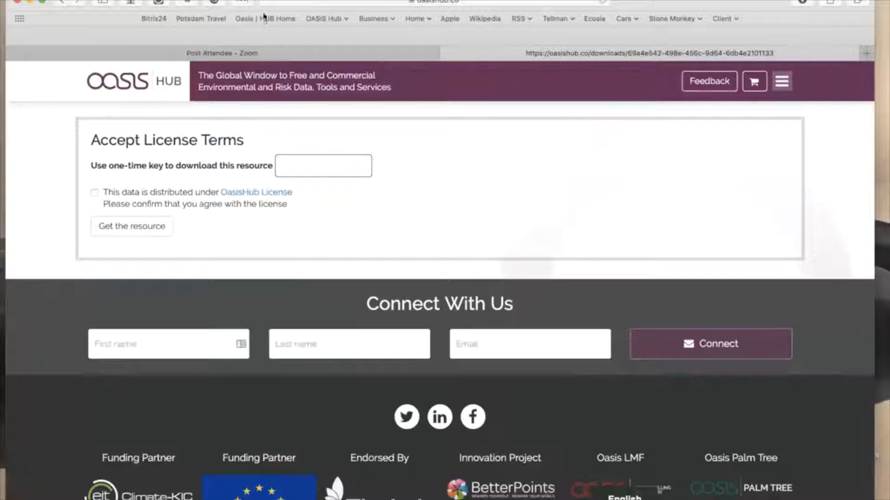
# Step: Copy the download page URL from the address bar and return to the Mail draft
pyautogui.click(472, 1)
pyautogui.press('super+c')
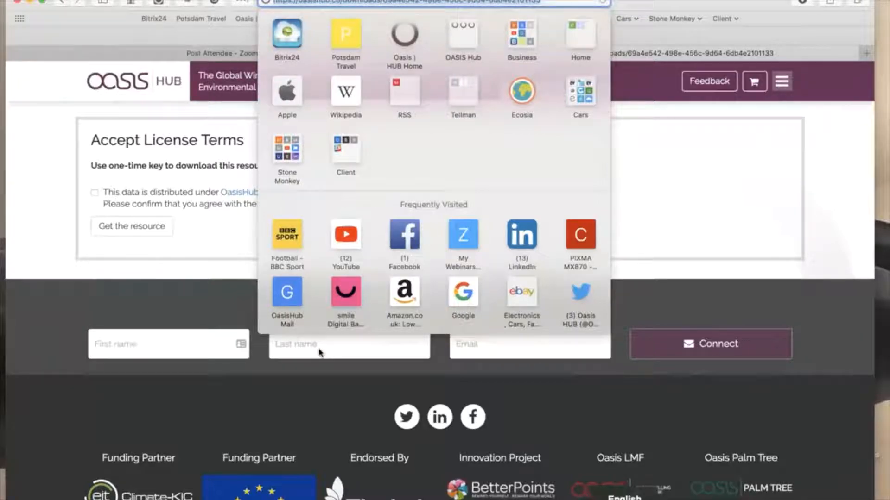
pyautogui.hotkey('ctrl', 'Up')
pyautogui.click(225, 190)
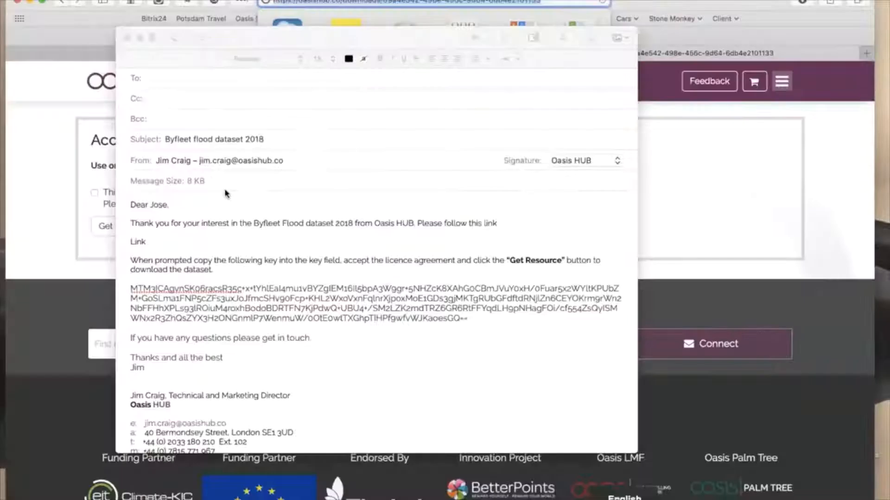
# Step: Paste the download URL after 'Link' in the email body and bring the download page forward again
pyautogui.press('super+v')
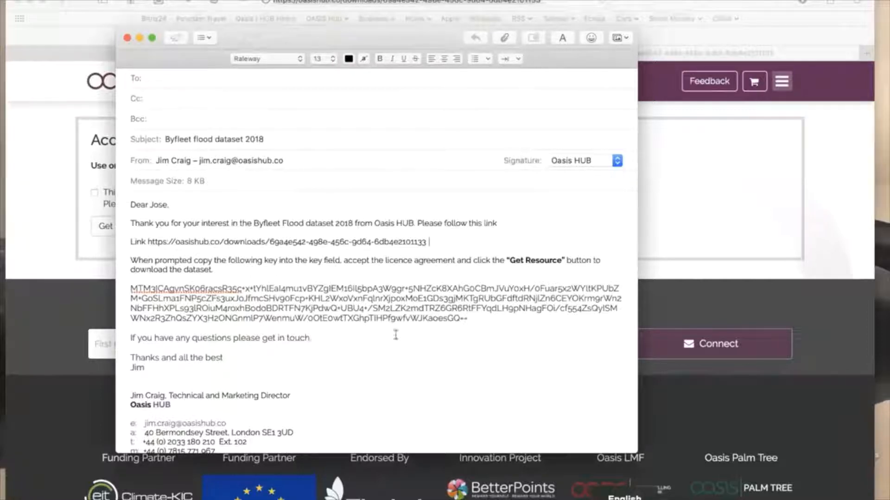
pyautogui.click(342, 249)
pyautogui.click(389, 242)
pyautogui.click(706, 297)
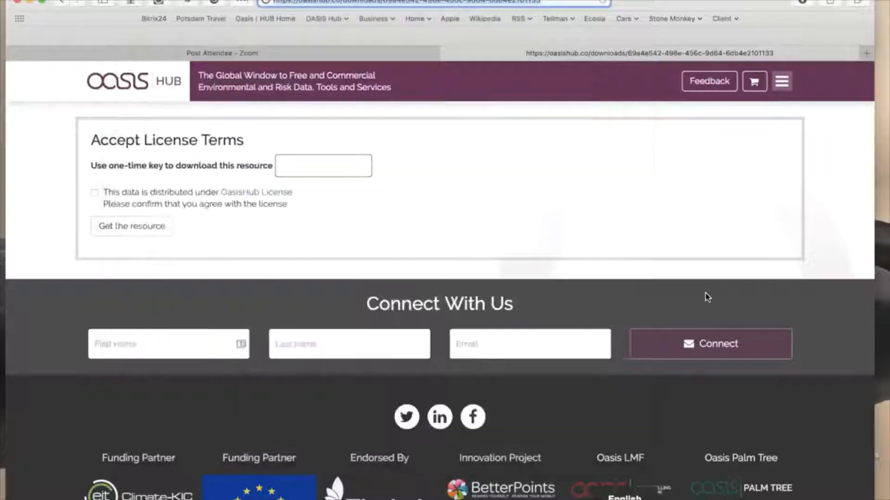
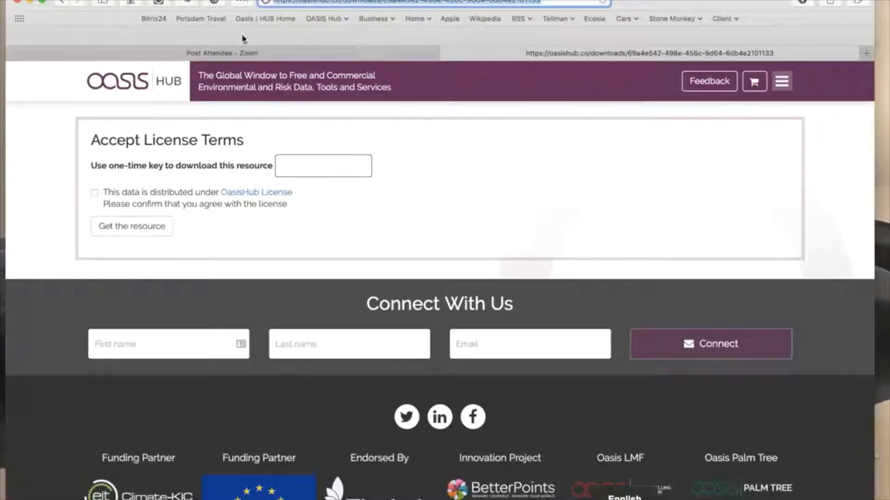
# Step: Leave the Accept License Terms download page for the Oasis Hub home page via the logo
pyautogui.click(134, 89)
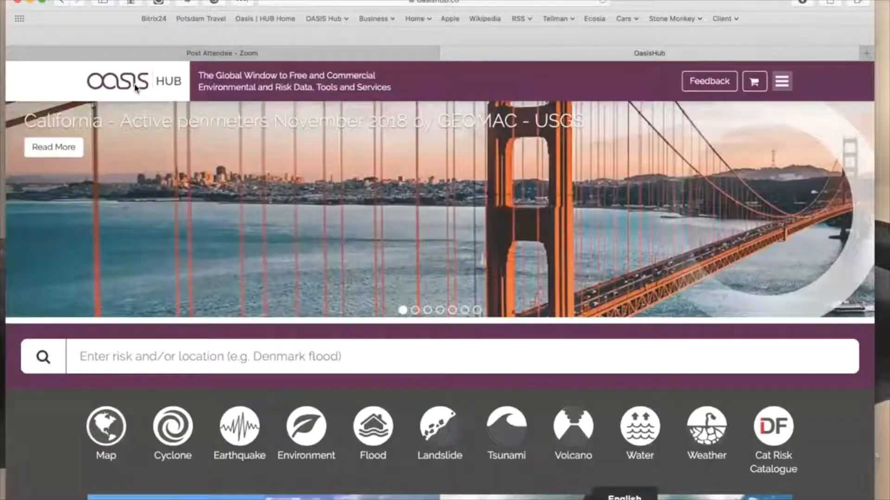
# Step: Open the Cat Risk Catalogue and list all its tools, starting with the AIR models
pyautogui.click(772, 436)
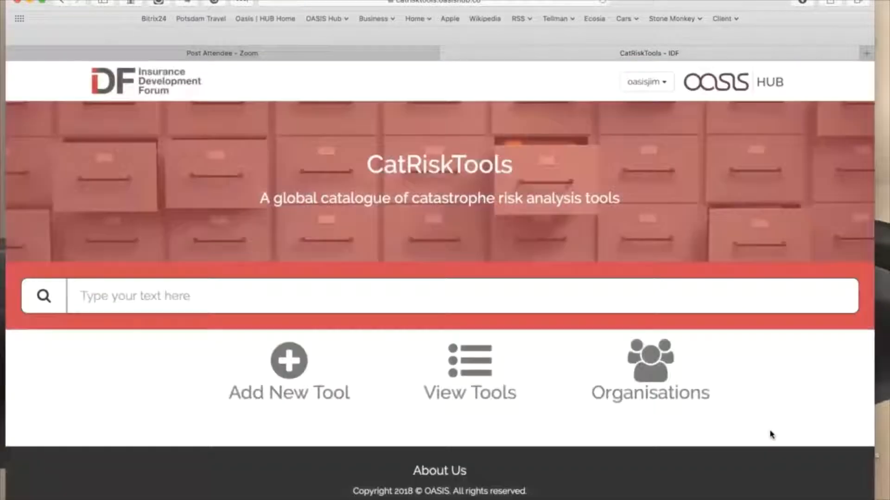
pyautogui.click(464, 368)
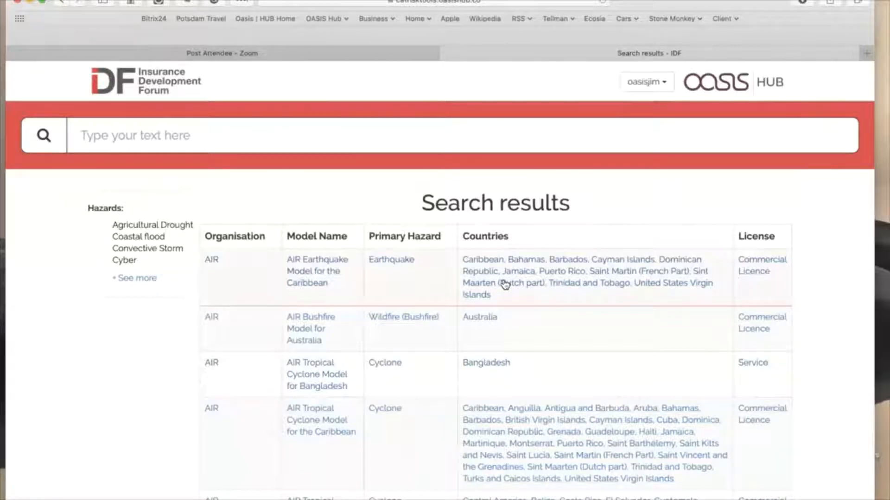
# Step: Review the WillisTowersWatson models on results page 23, then return to the Oasis Hub site
pyautogui.scroll(-5, 506, 284)
pyautogui.scroll(1, 464, 320)
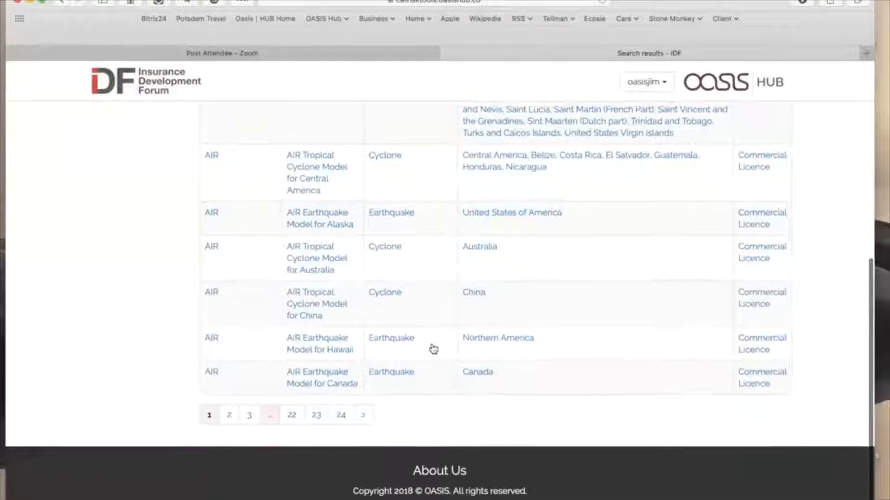
pyautogui.click(313, 419)
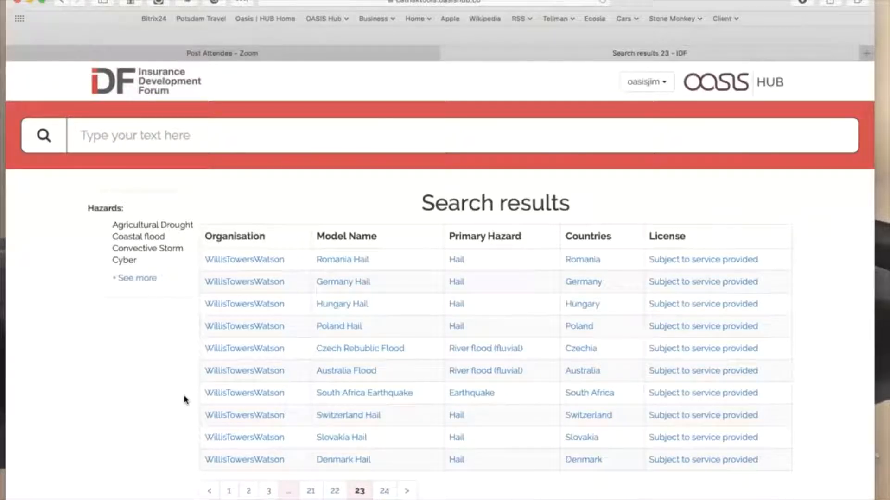
pyautogui.click(730, 93)
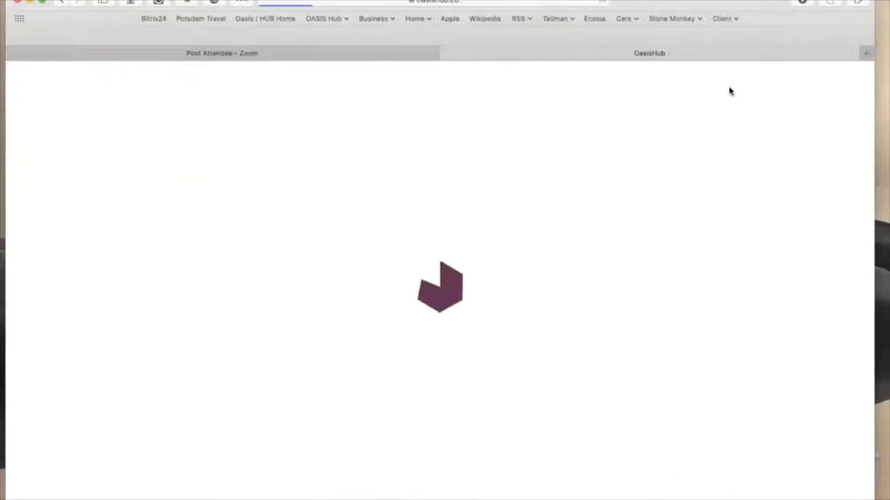